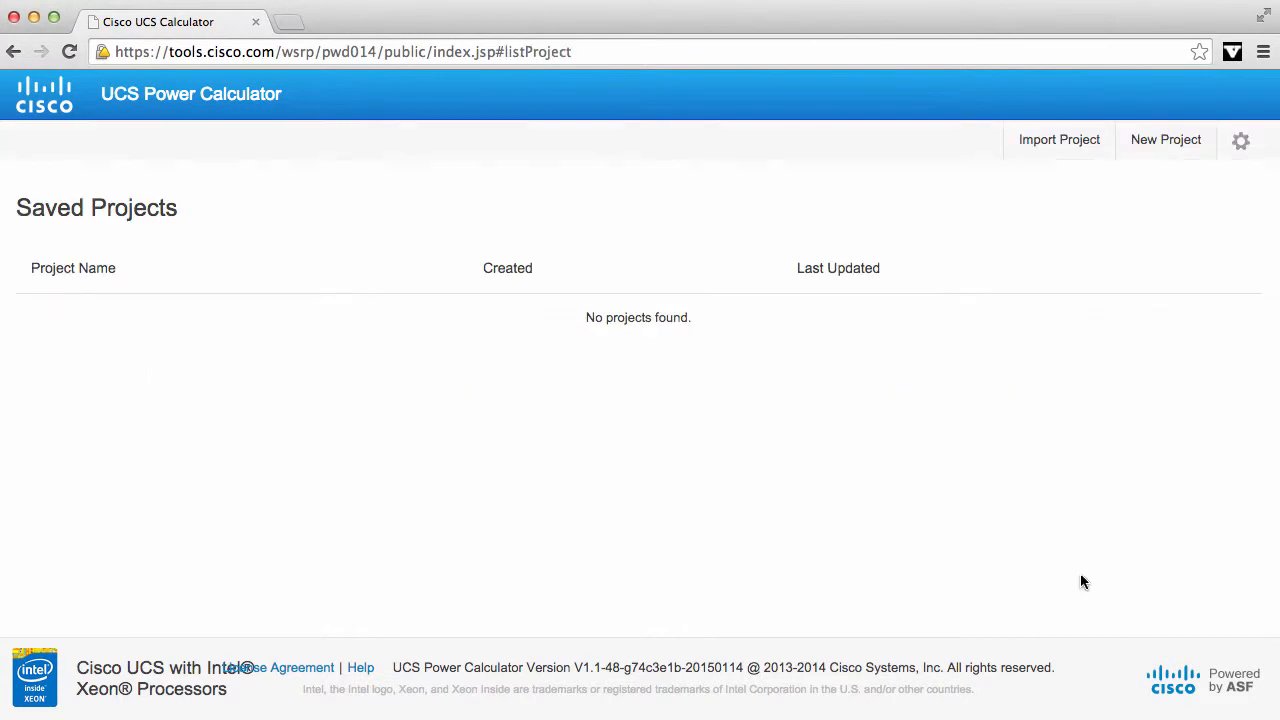
Create a new project and rename it "My Demo Project".
left_click(1163, 143)
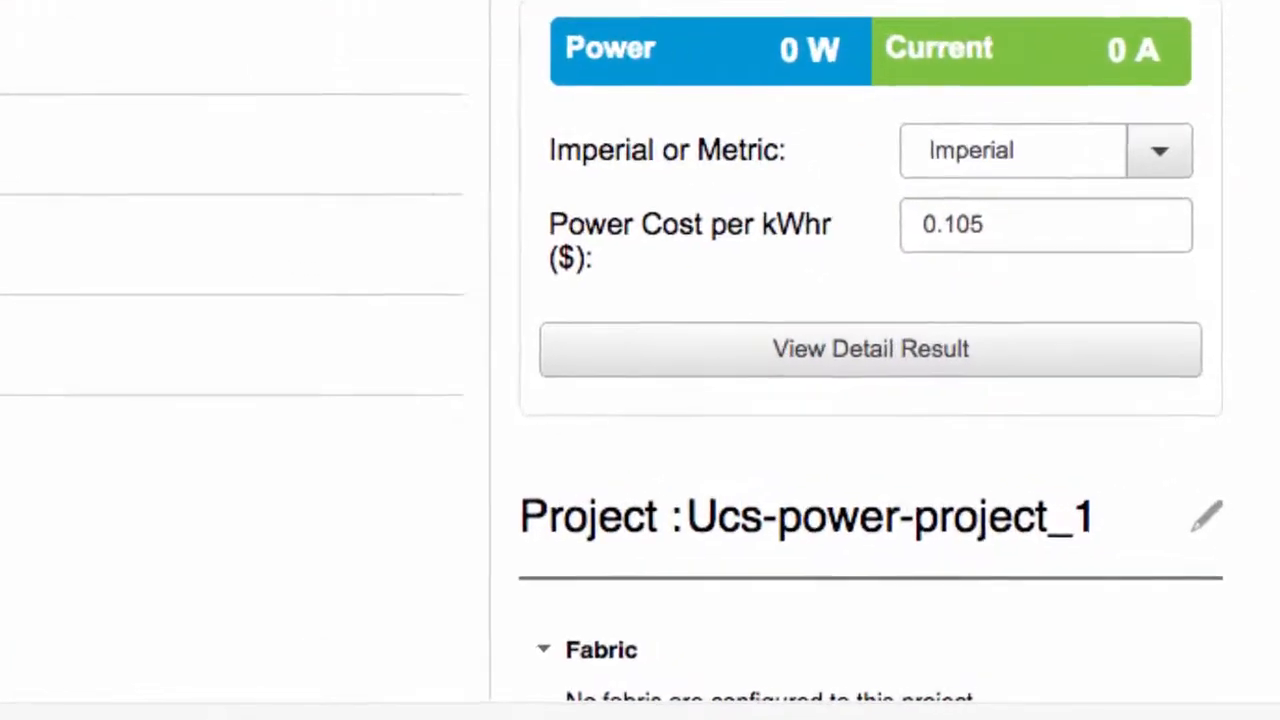
left_click(1210, 525)
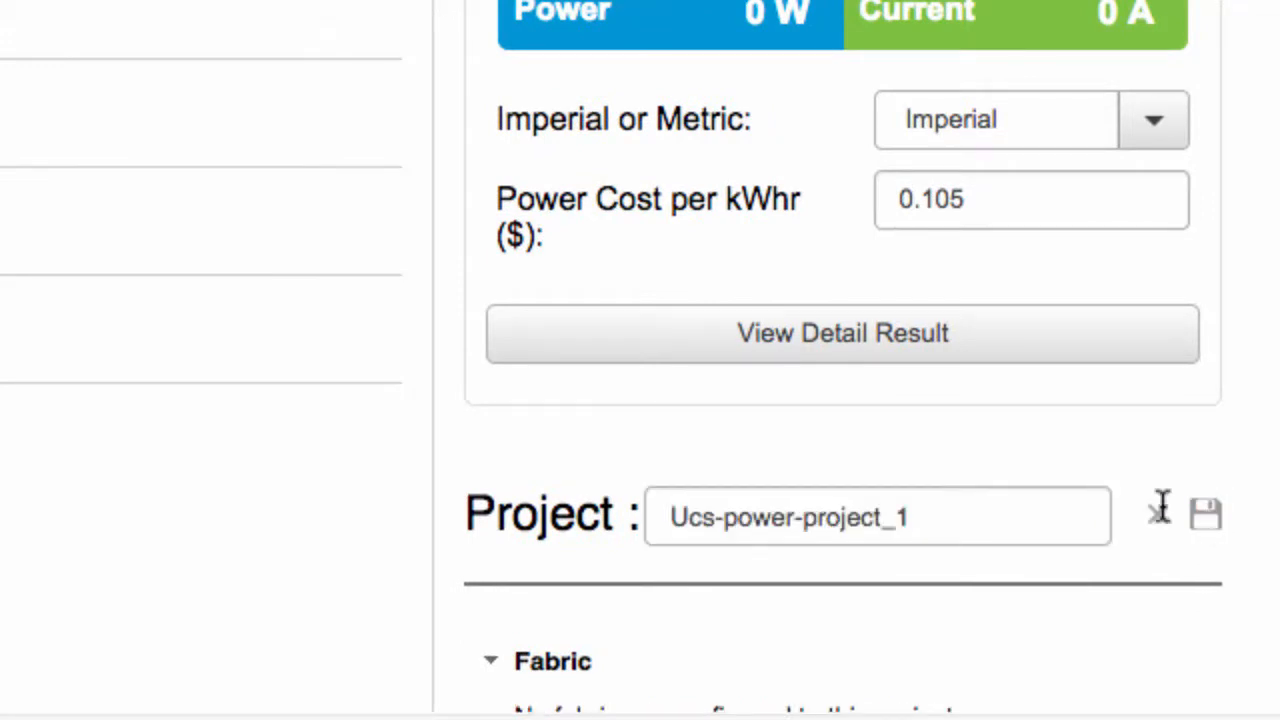
left_click_drag(997, 517, 618, 508)
type("My Demo Project")
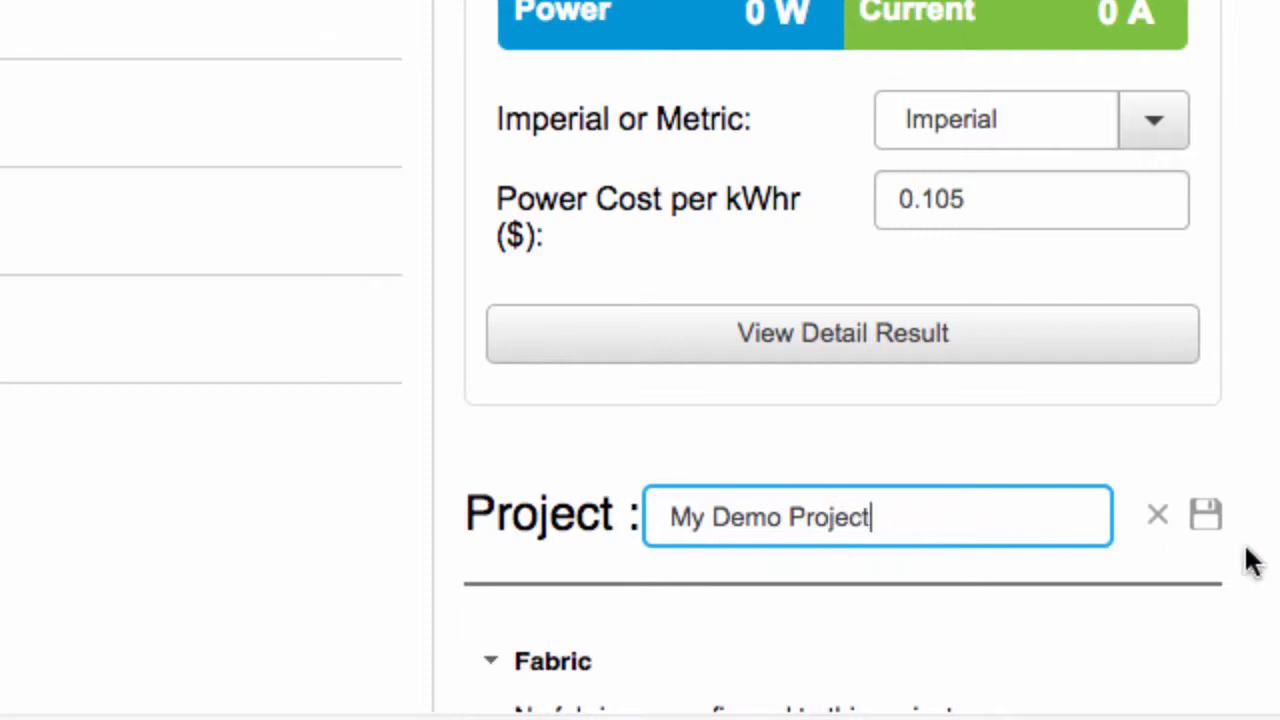
left_click(1205, 516)
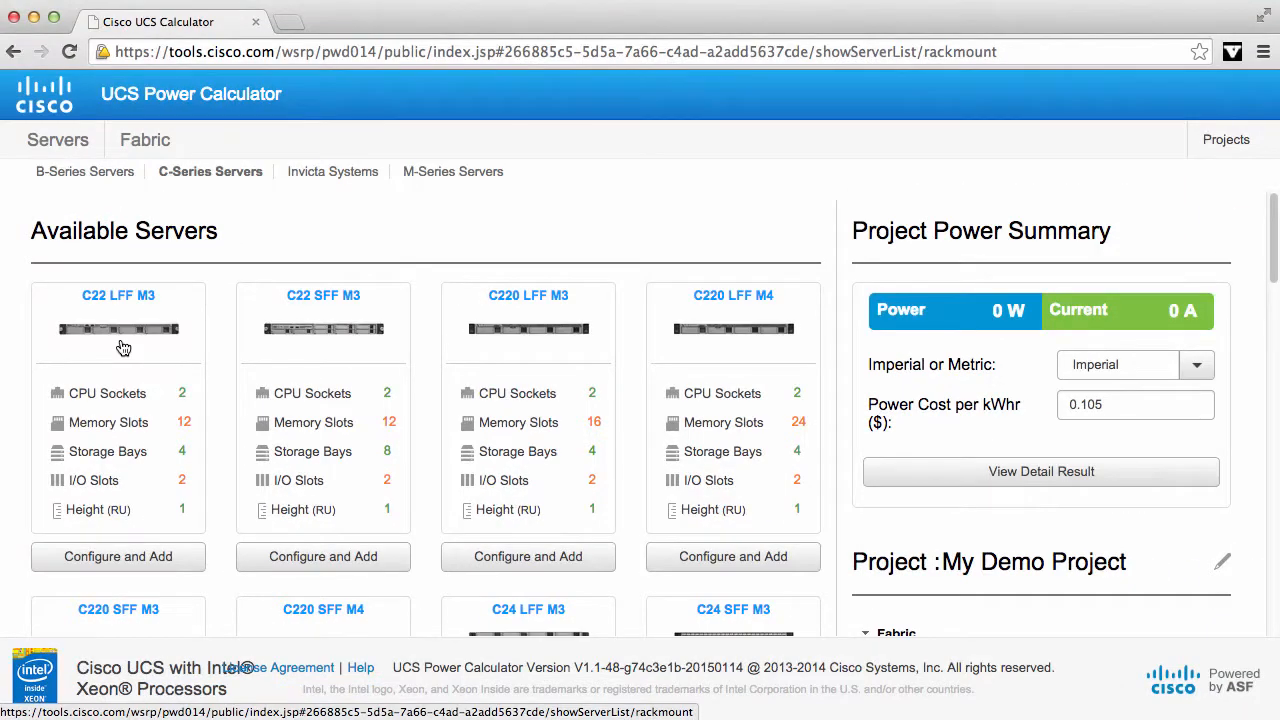
Start configuring a B-Series 5108 Blade Chassis (AC) V2 with N+N redundancy and 208 VAC input voltage.
left_click(66, 177)
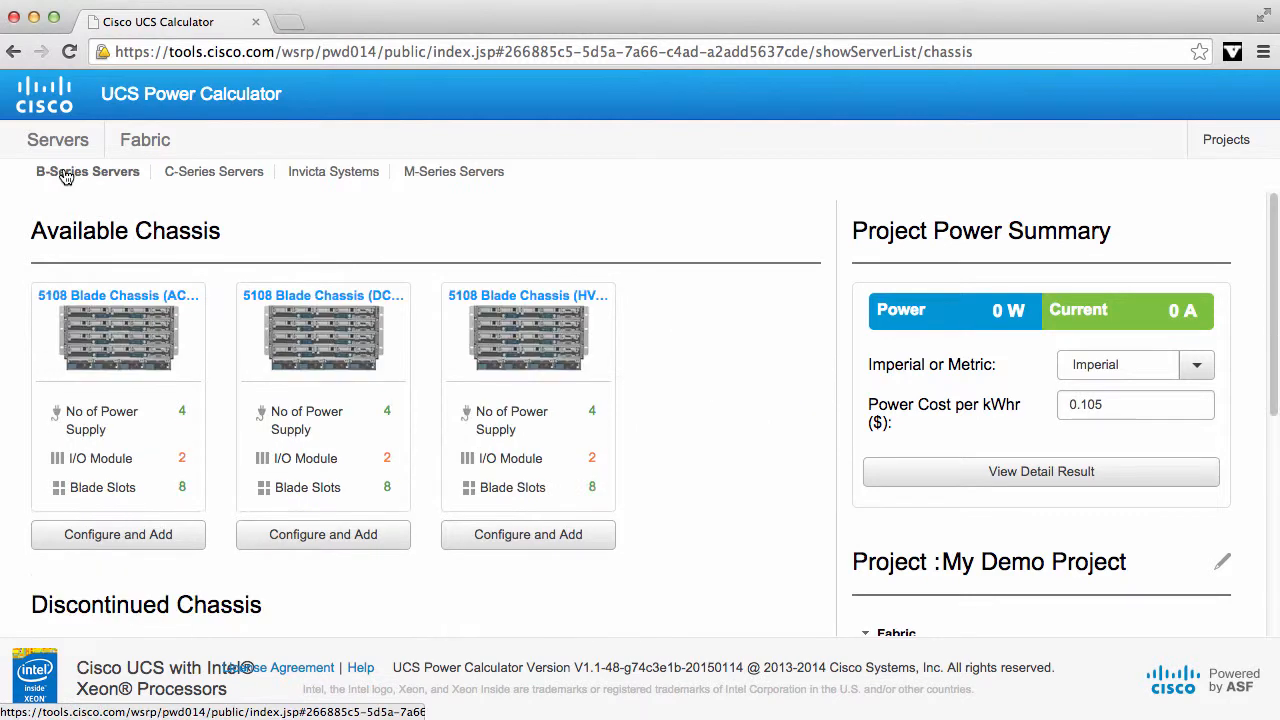
left_click(118, 540)
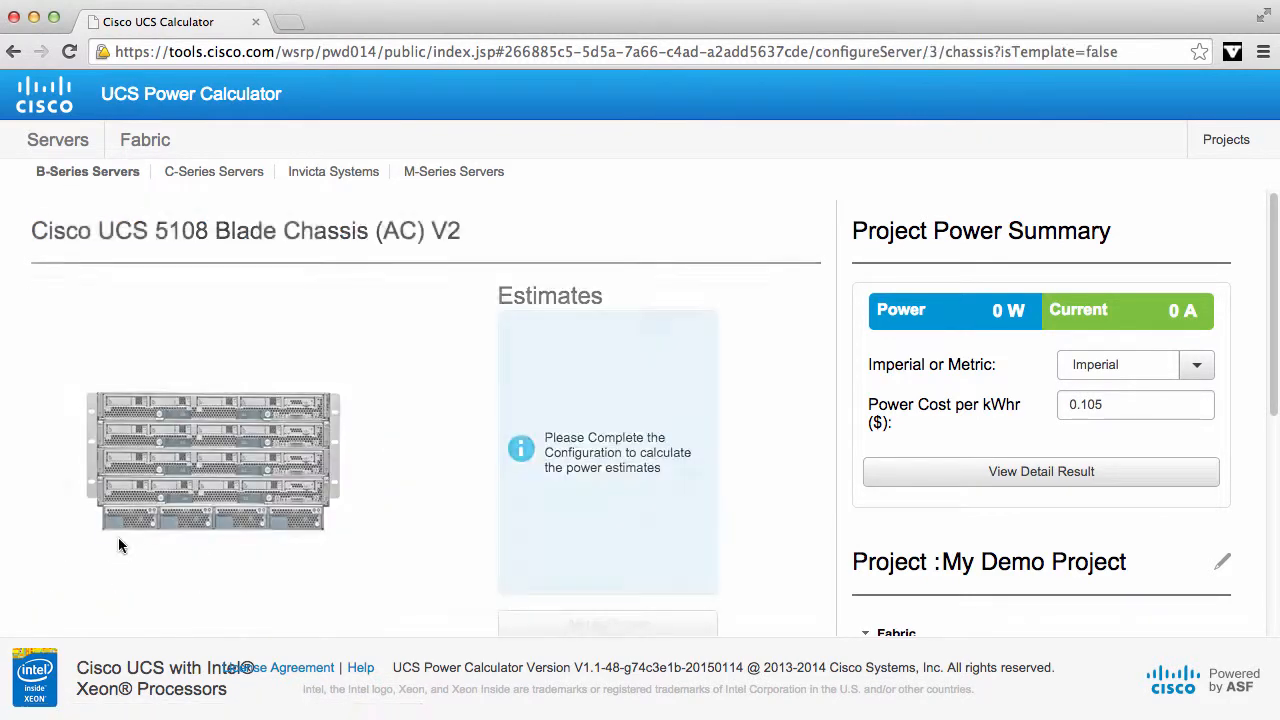
left_click(424, 409)
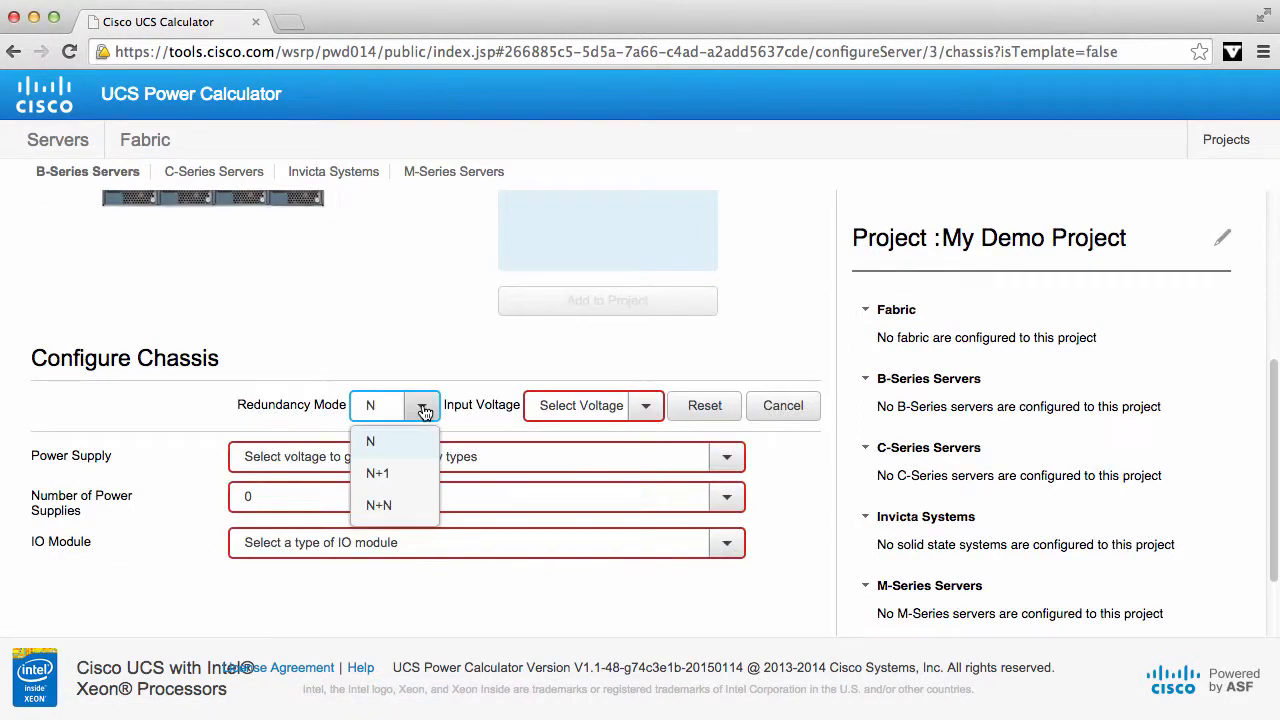
left_click(412, 508)
left_click(583, 417)
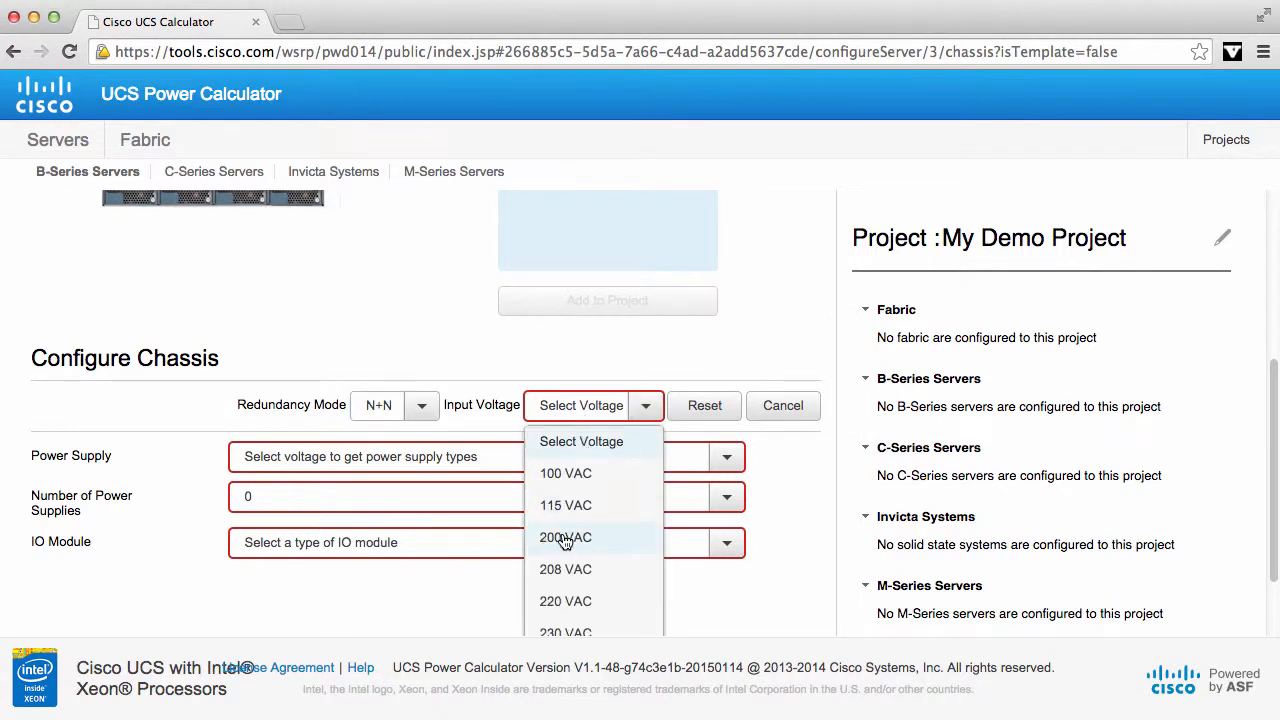
left_click(563, 570)
Equip the chassis with four 2500W PSU DV power supplies and a 2204 IO module, and add it to the project.
left_click(469, 467)
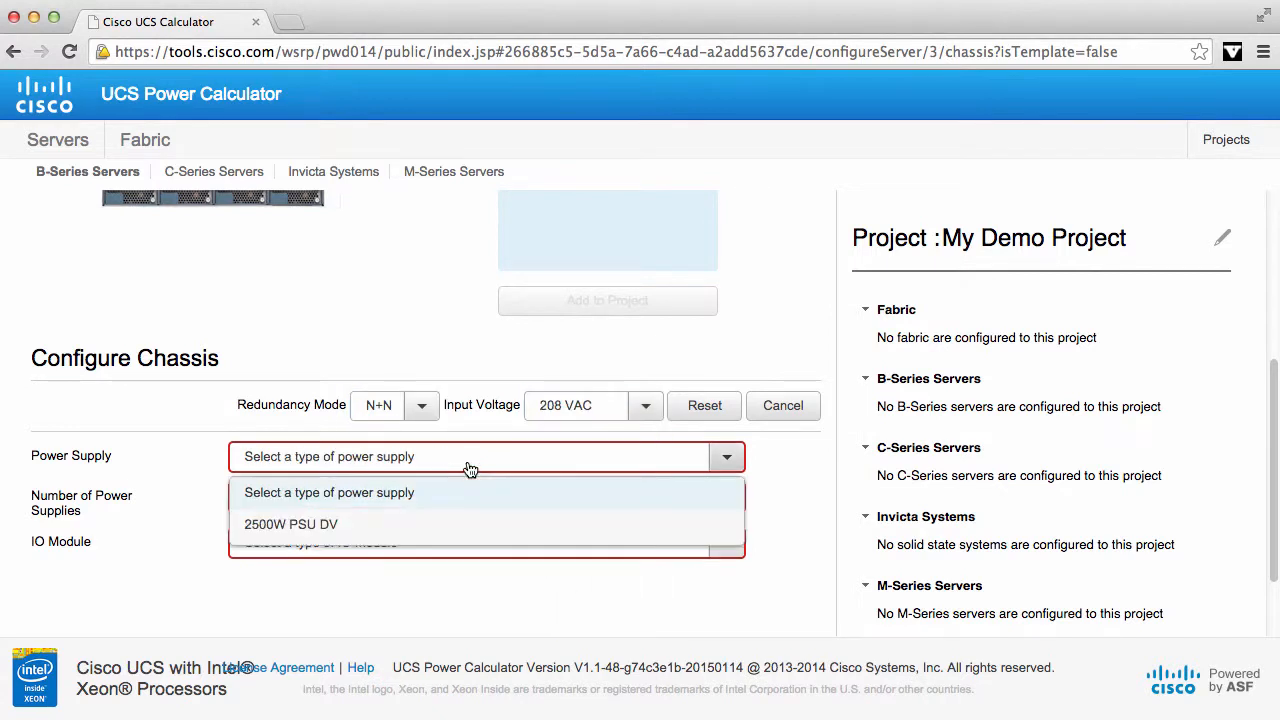
left_click(453, 525)
left_click(452, 509)
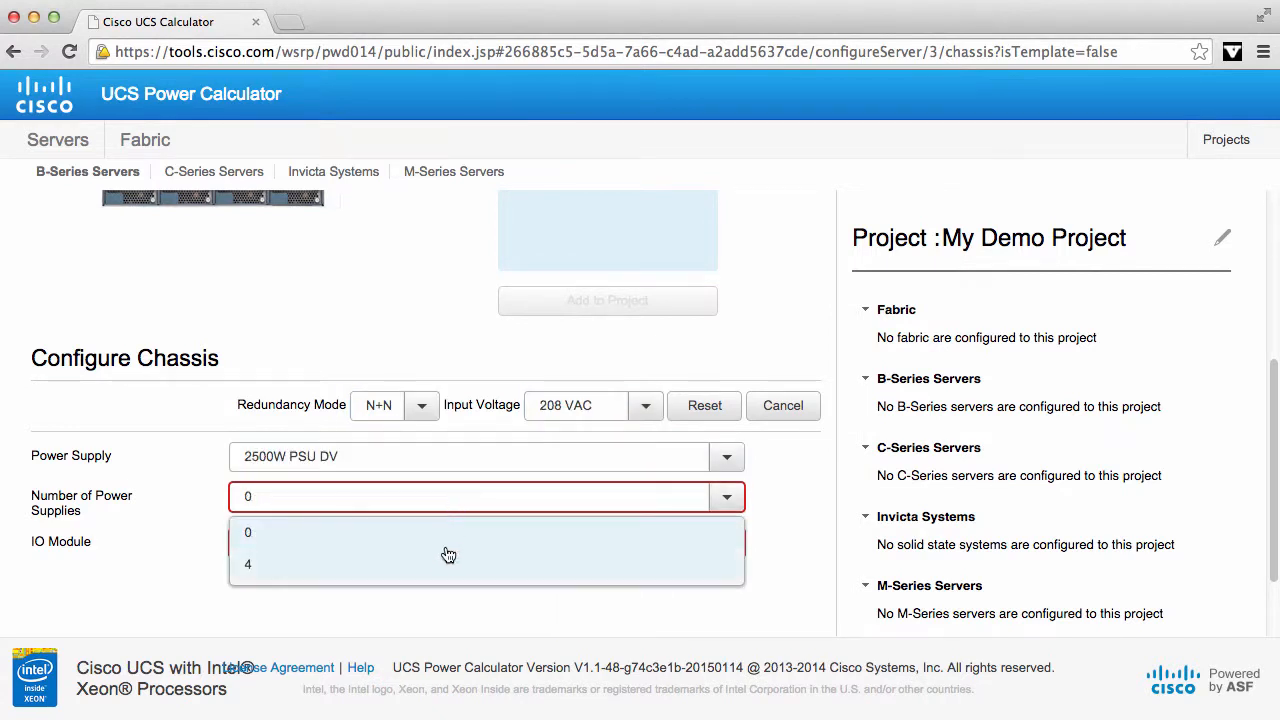
left_click(446, 576)
left_click(450, 556)
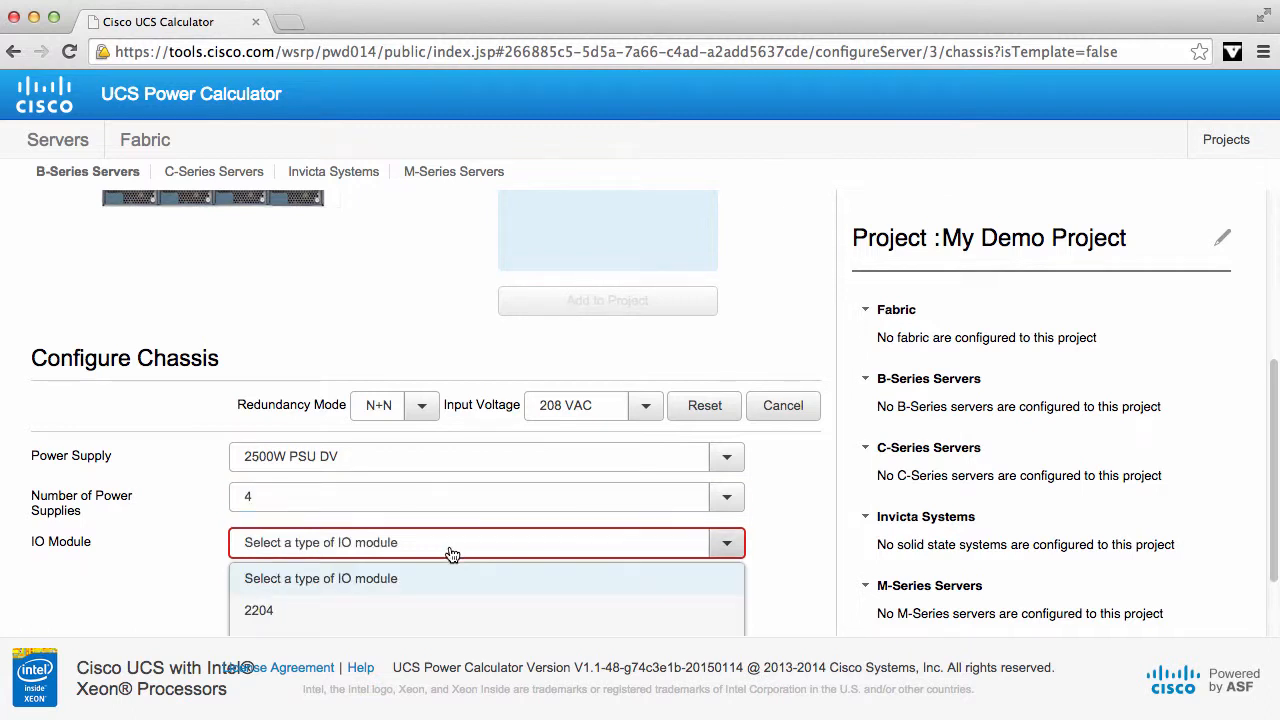
left_click(434, 605)
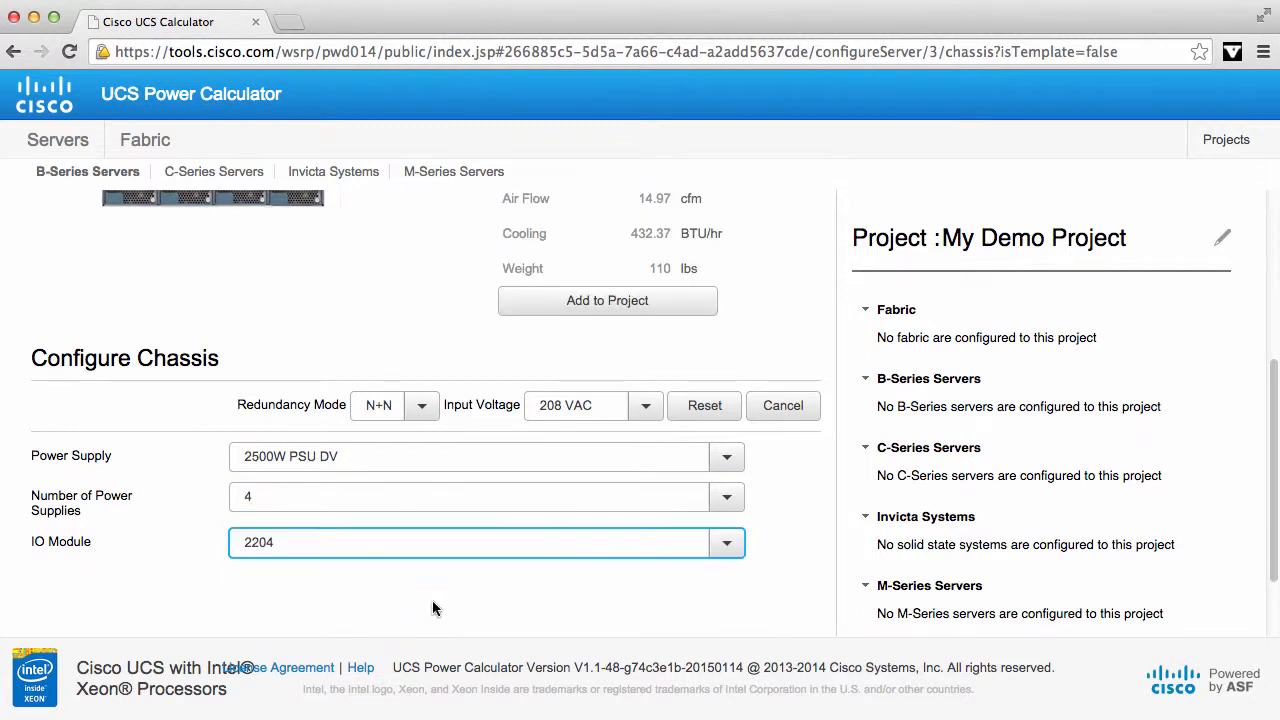
left_click(631, 310)
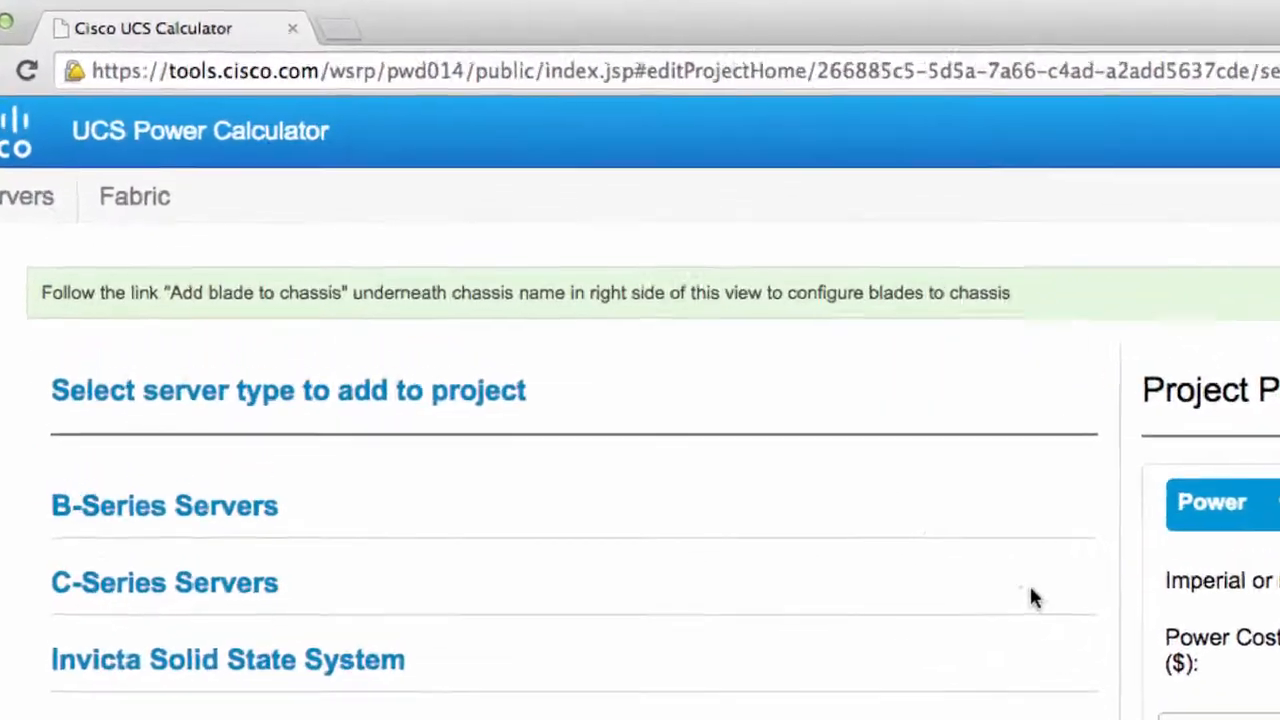
Start a B200 M4 blade for the 5108 chassis and give it two Intel E5-2620 v3 2.4 GHz processors.
scroll(847, 459, "down", 3)
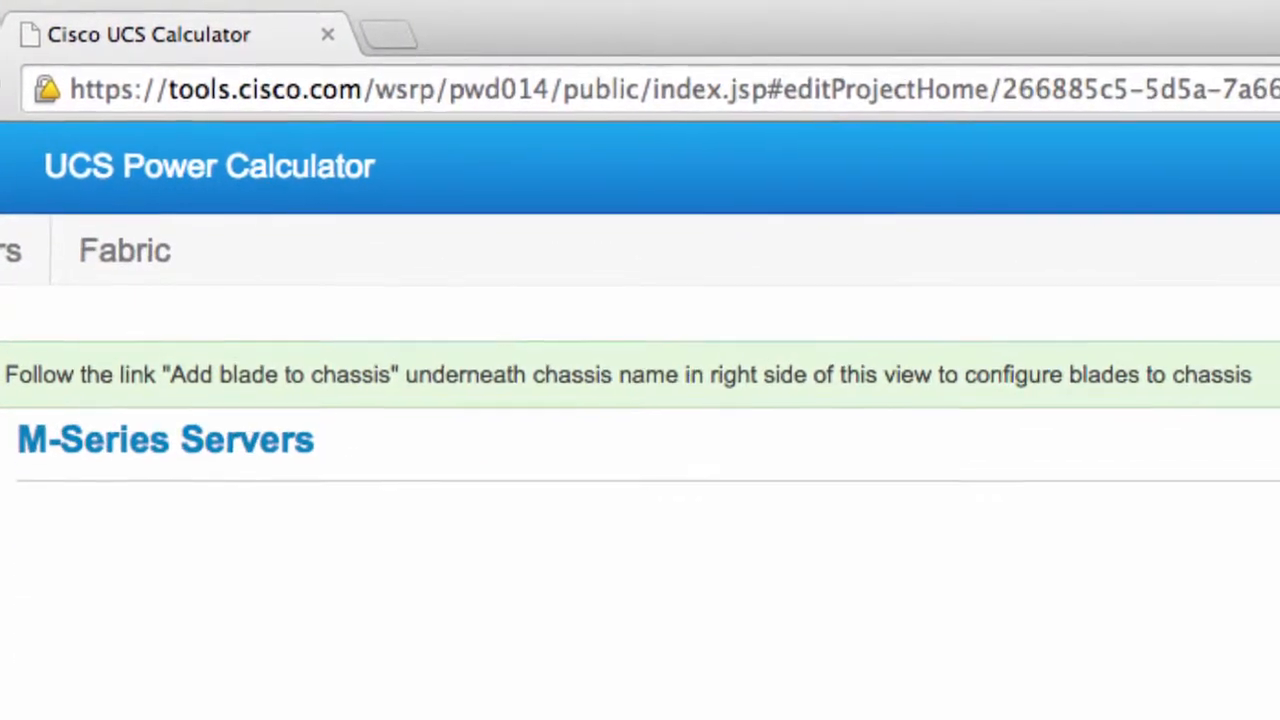
scroll(1163, 674, "down", 4)
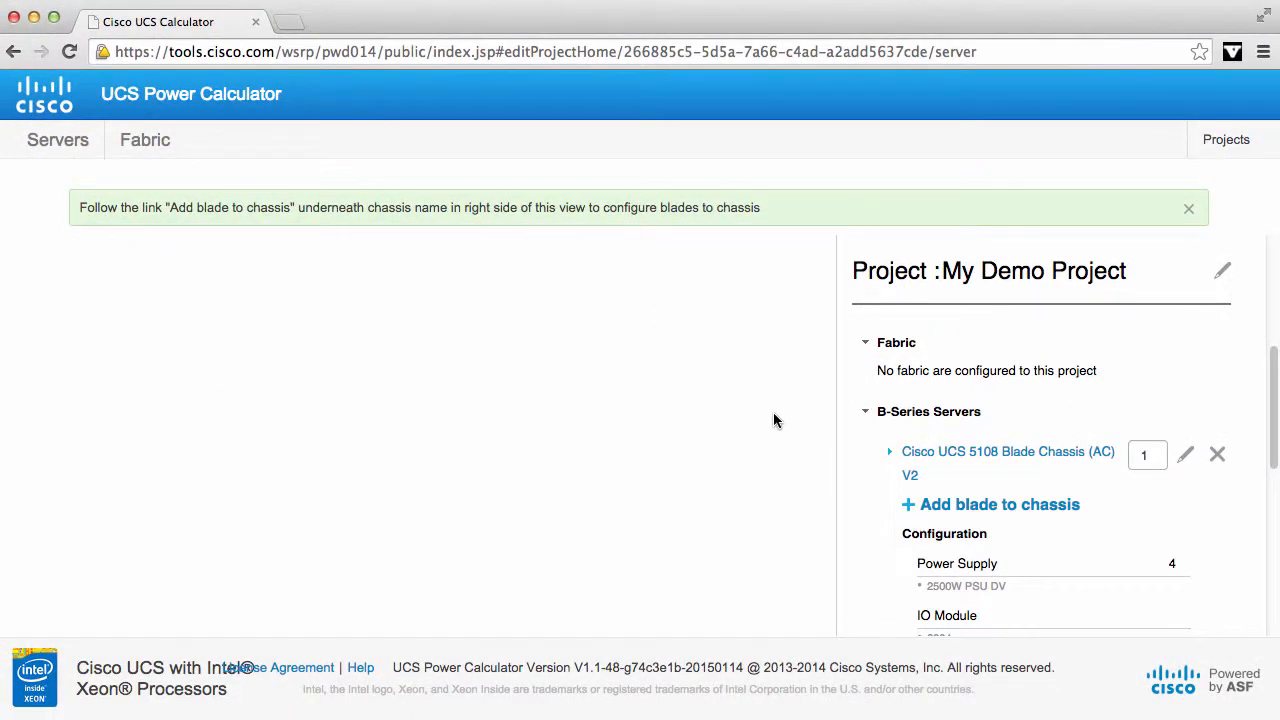
left_click(990, 524)
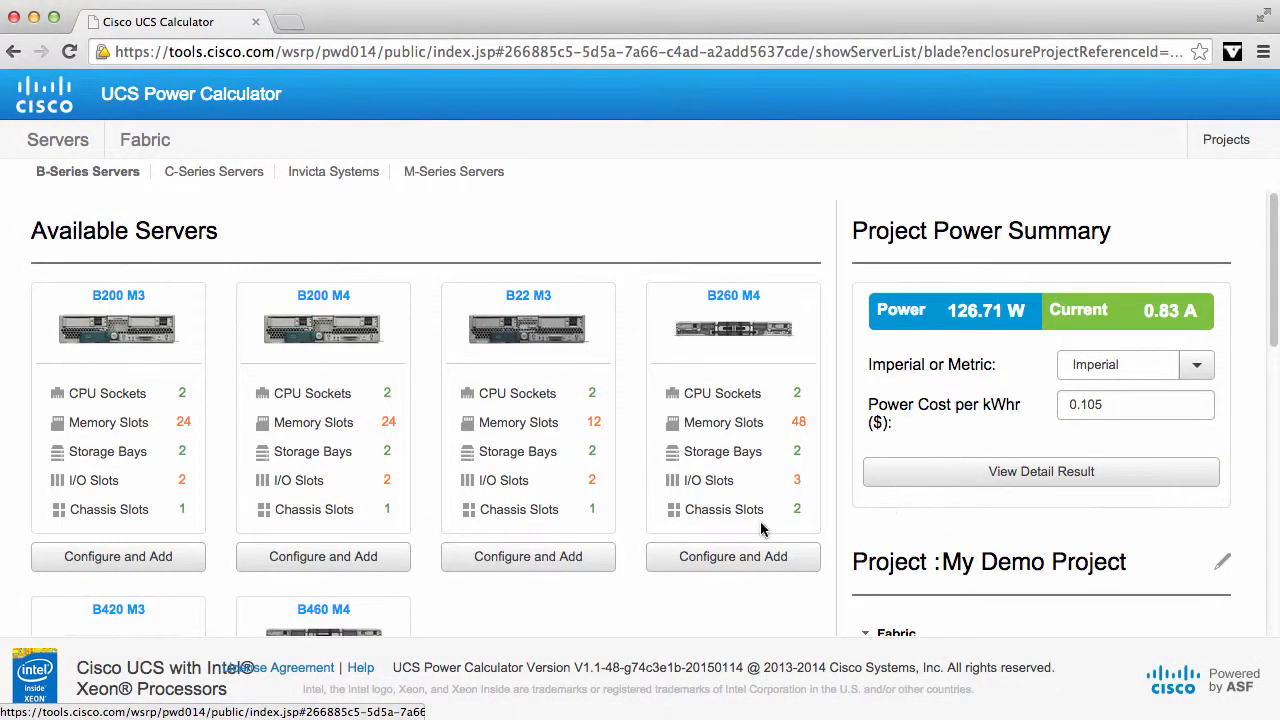
left_click(342, 557)
scroll(340, 558, "down", 3)
left_click(286, 492)
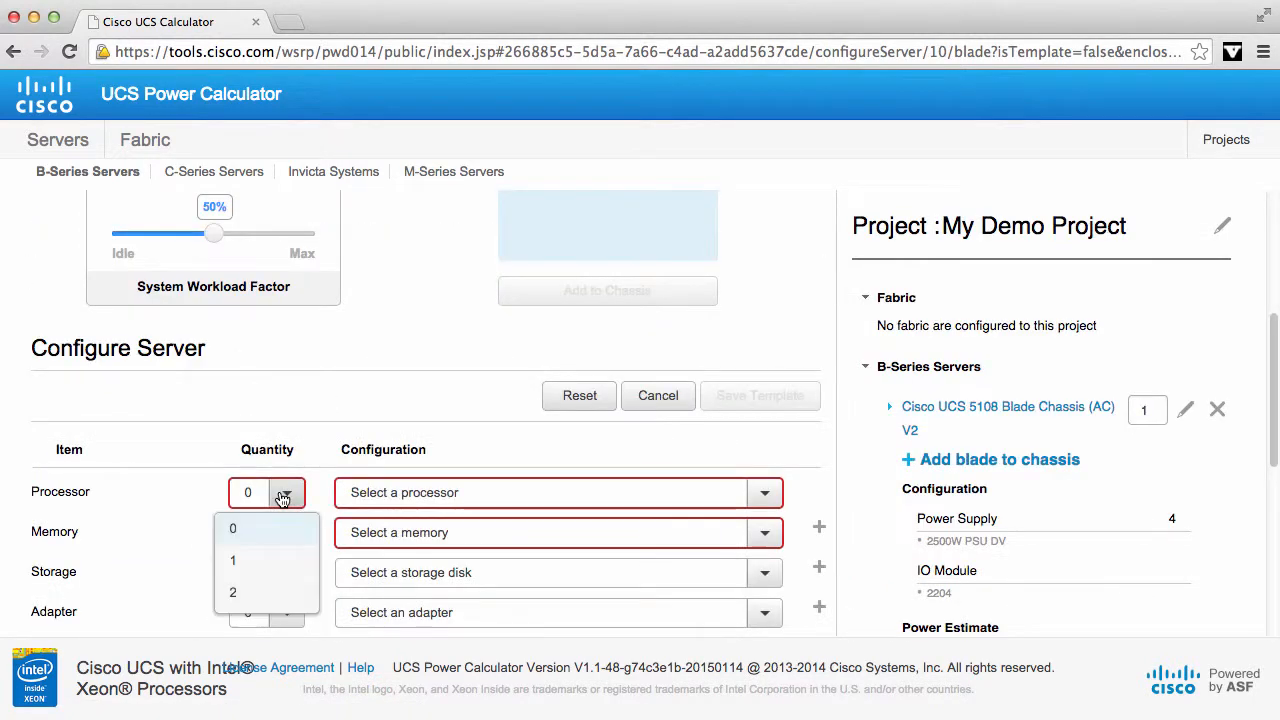
left_click(268, 593)
left_click(411, 493)
left_click(411, 542)
Set the blade's memory to 12 modules of 16GB DDR4-2133-MHz RDIMM/PC3-17000/dual rank.
left_click(287, 413)
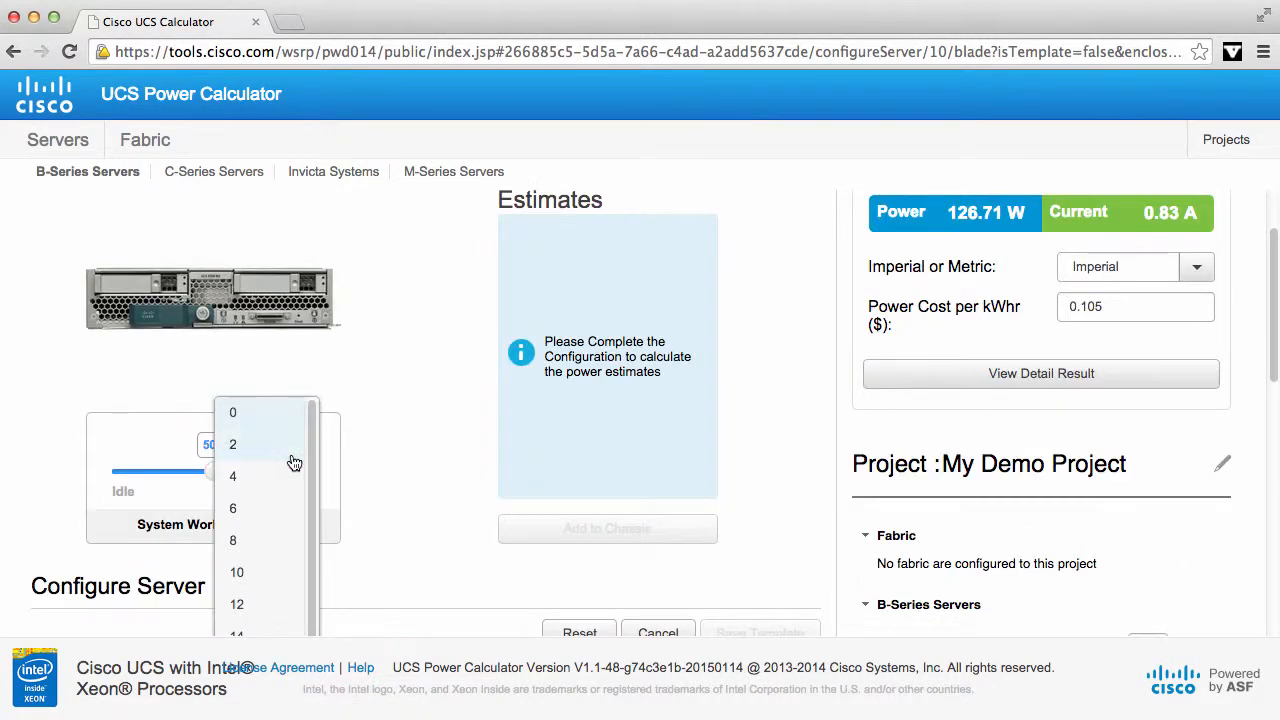
left_click(271, 608)
left_click(410, 413)
left_click(410, 477)
Give the blade two 200GB SAS 2.5-inch SSD Enterprise Performance disks and one VIC - Cisco 1240 adapter.
left_click(287, 452)
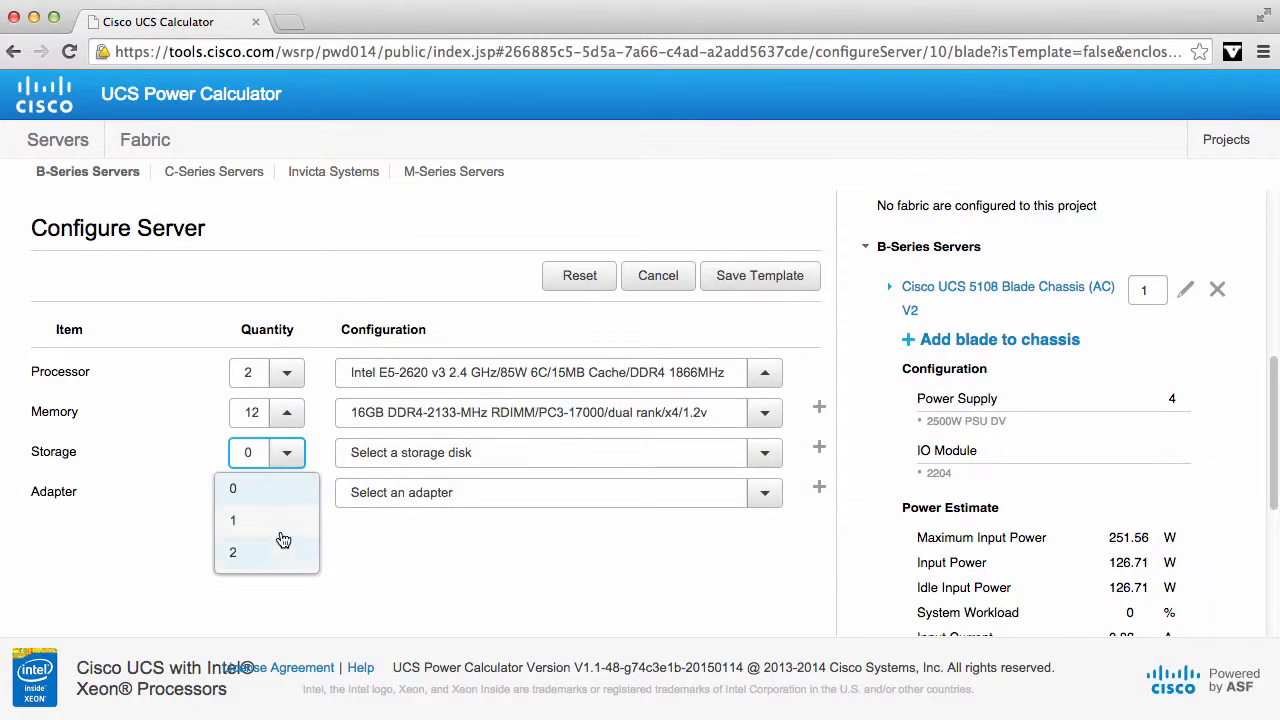
left_click(422, 530)
left_click(277, 451)
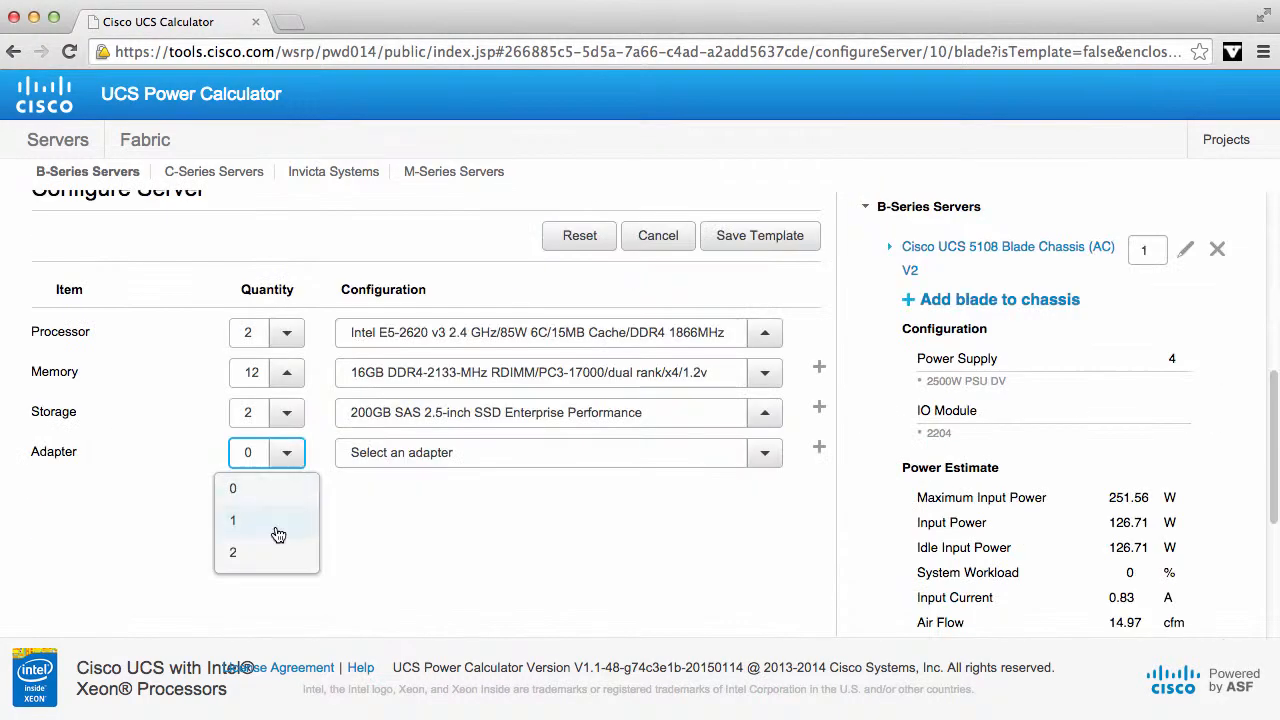
left_click(274, 528)
left_click(560, 486)
left_click(450, 520)
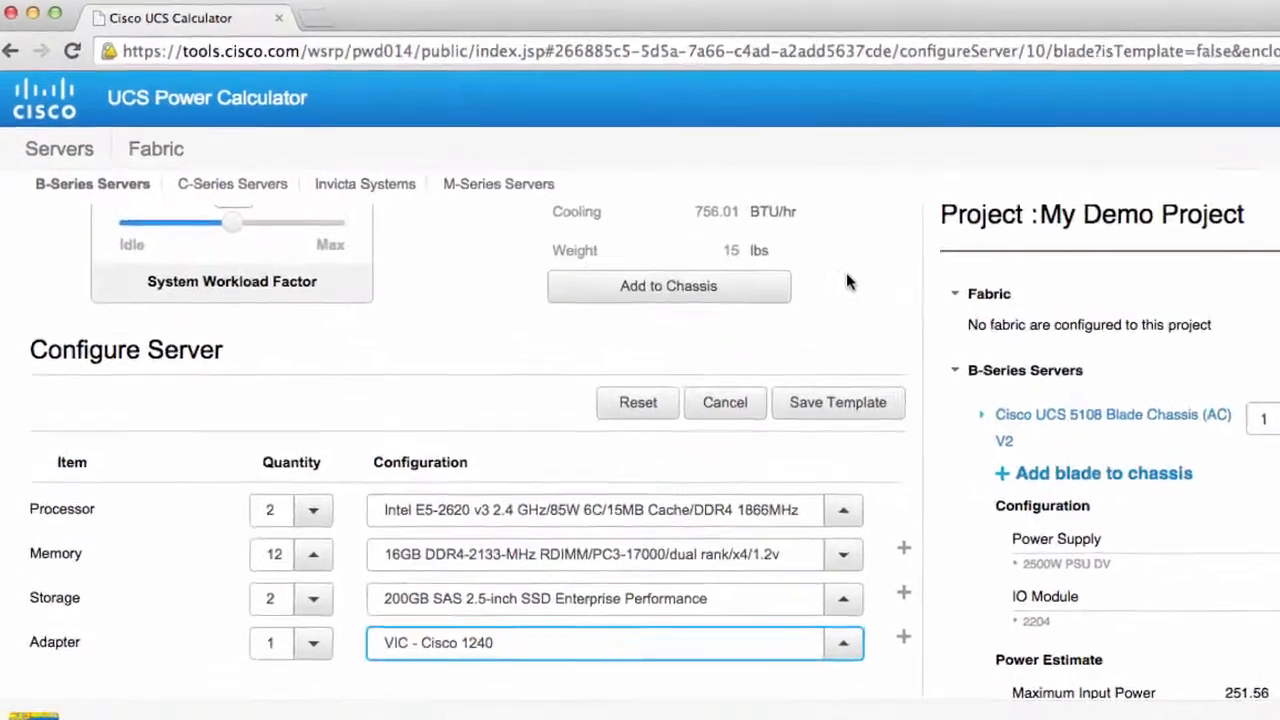
Lower the blade's system workload factor to 35% and save the configuration as a template named "Exchange".
scroll(846, 282, "up", 1)
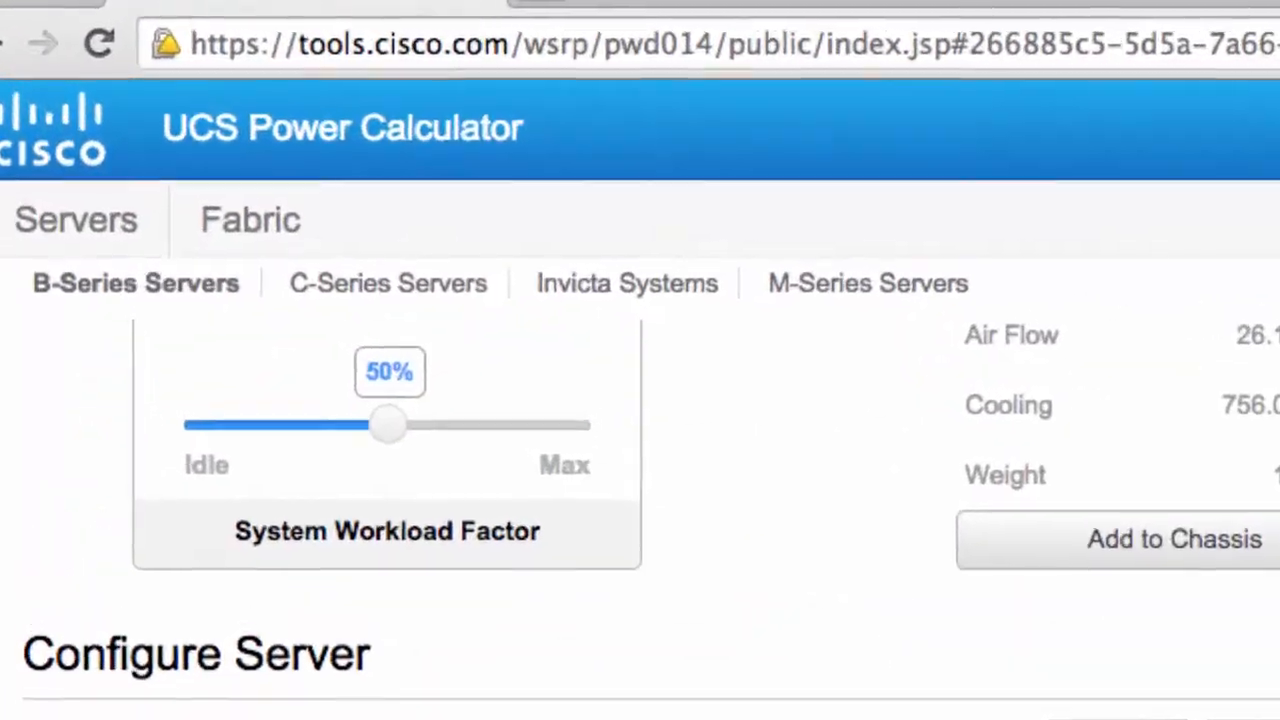
left_click_drag(393, 432, 337, 436)
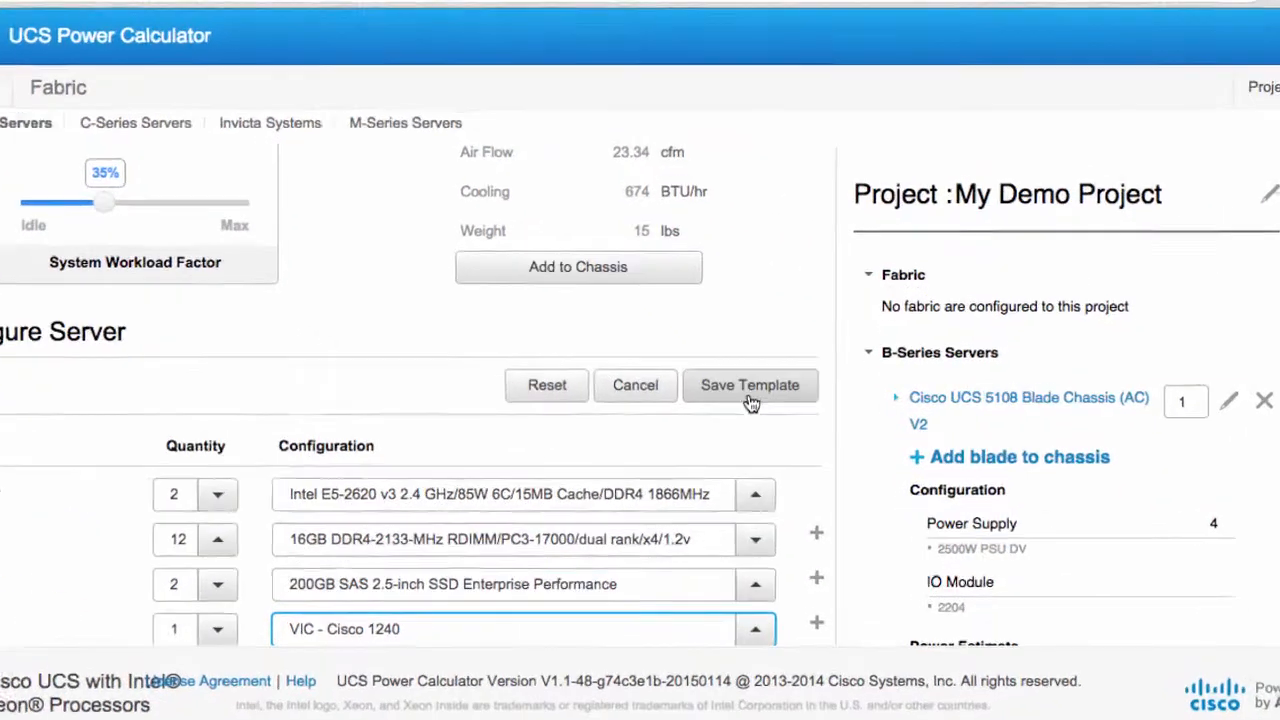
left_click(750, 405)
type("Exchange")
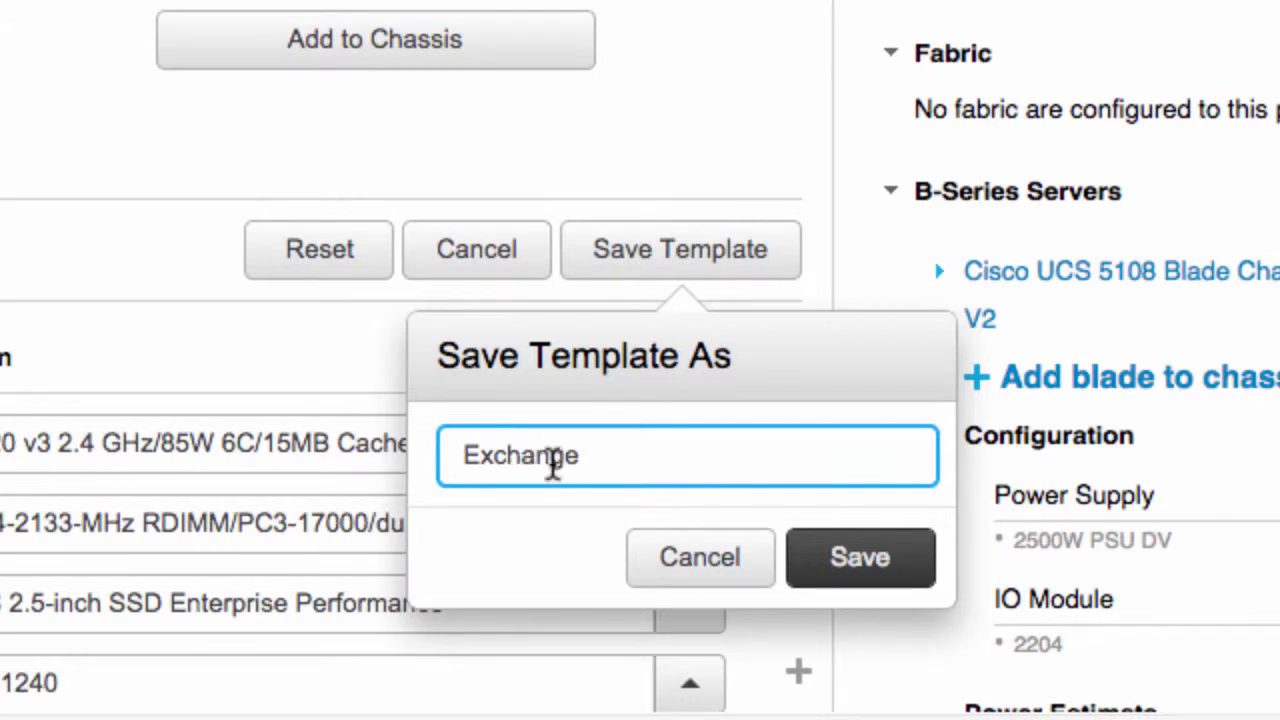
left_click(914, 578)
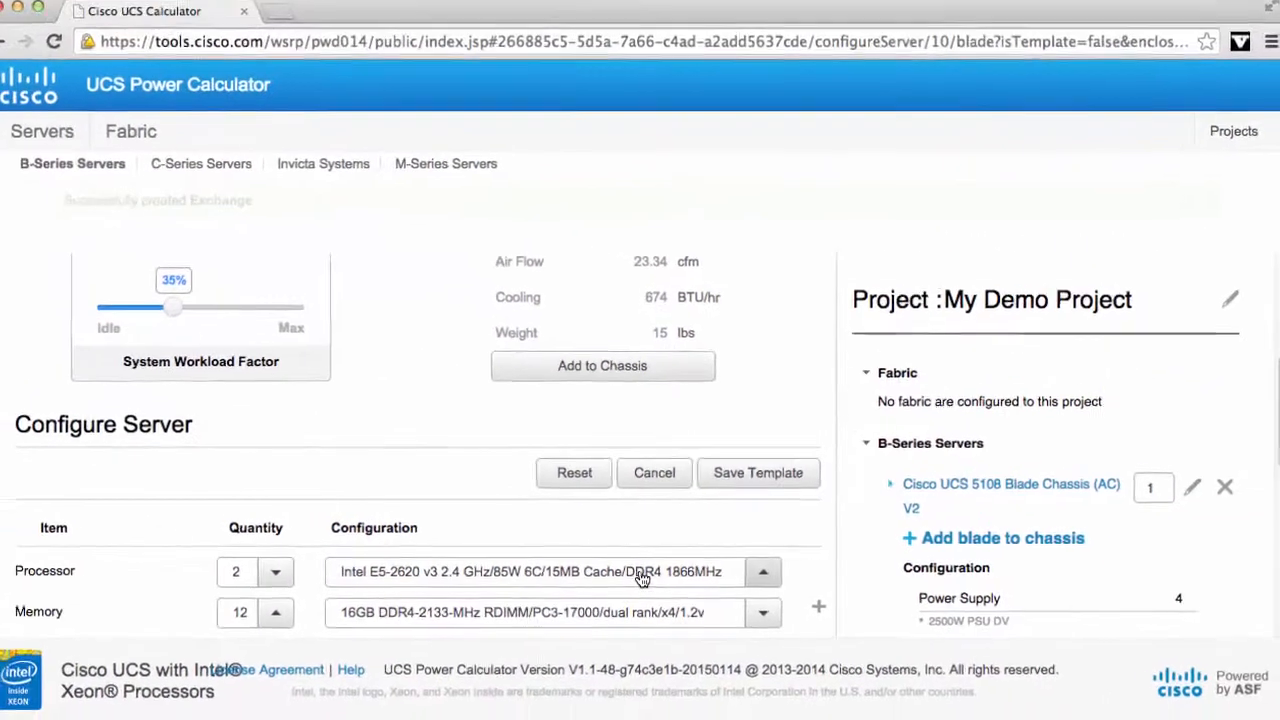
Change the blade's processors to Intel E5-2640 v3 2.6 GHz and its memory to 24 modules of 32GB DDR4-2133MHz RDIMM.
scroll(641, 575, "down", 3)
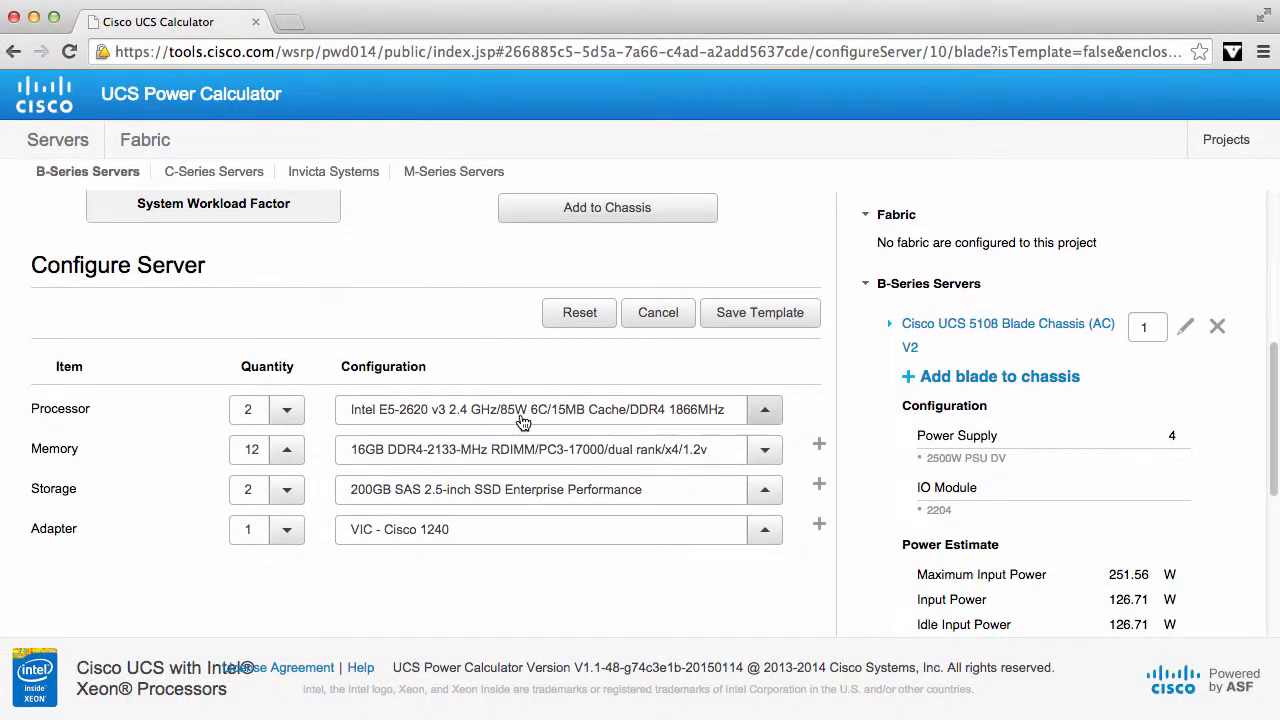
left_click(522, 422)
left_click(522, 354)
left_click(286, 372)
left_click(252, 338)
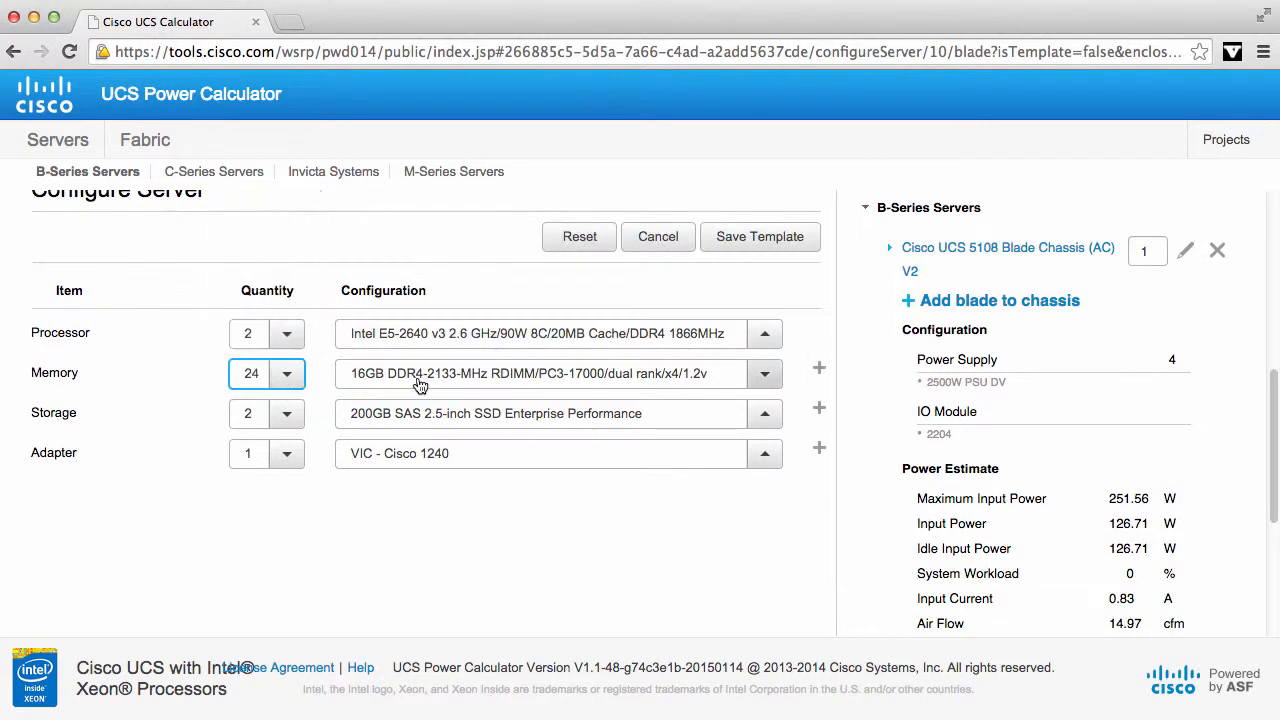
left_click(420, 373)
left_click(415, 475)
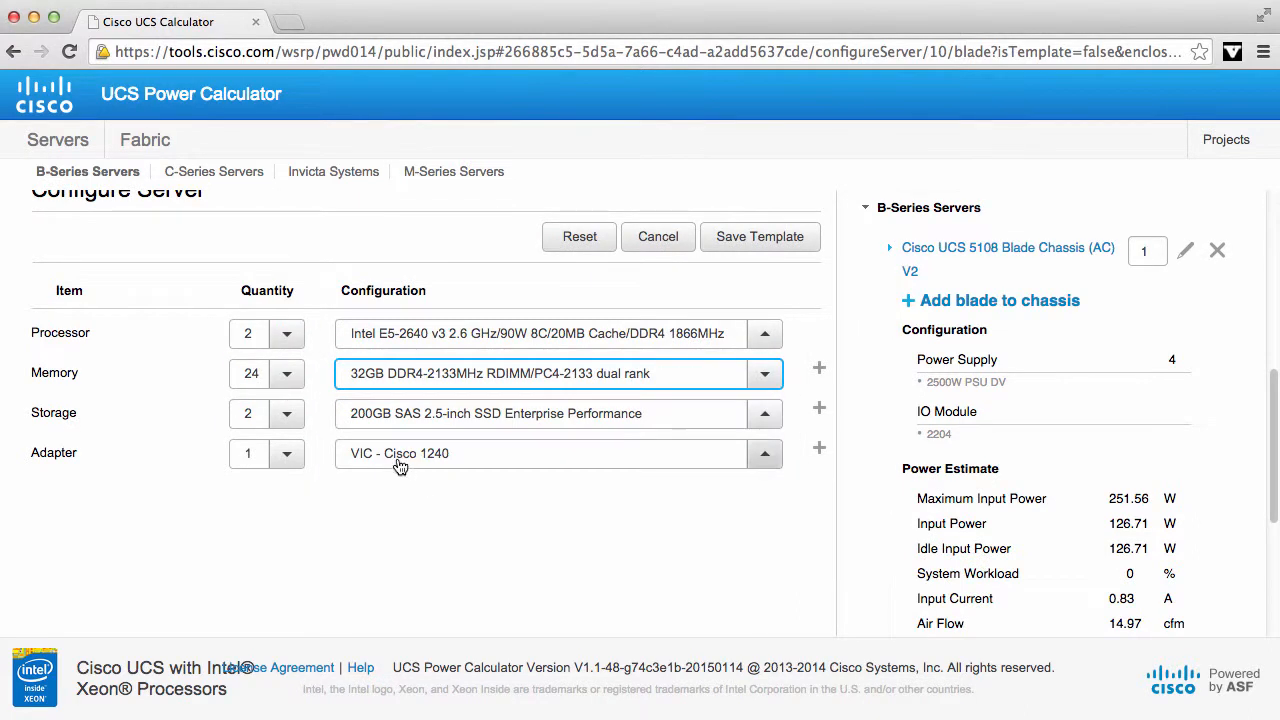
Switch the blade's storage to 300GB 6Gb SAS 15K RPM SFF HDDs and add one VIC - Cisco 1280 as a second adapter.
left_click(366, 412)
left_click(430, 323)
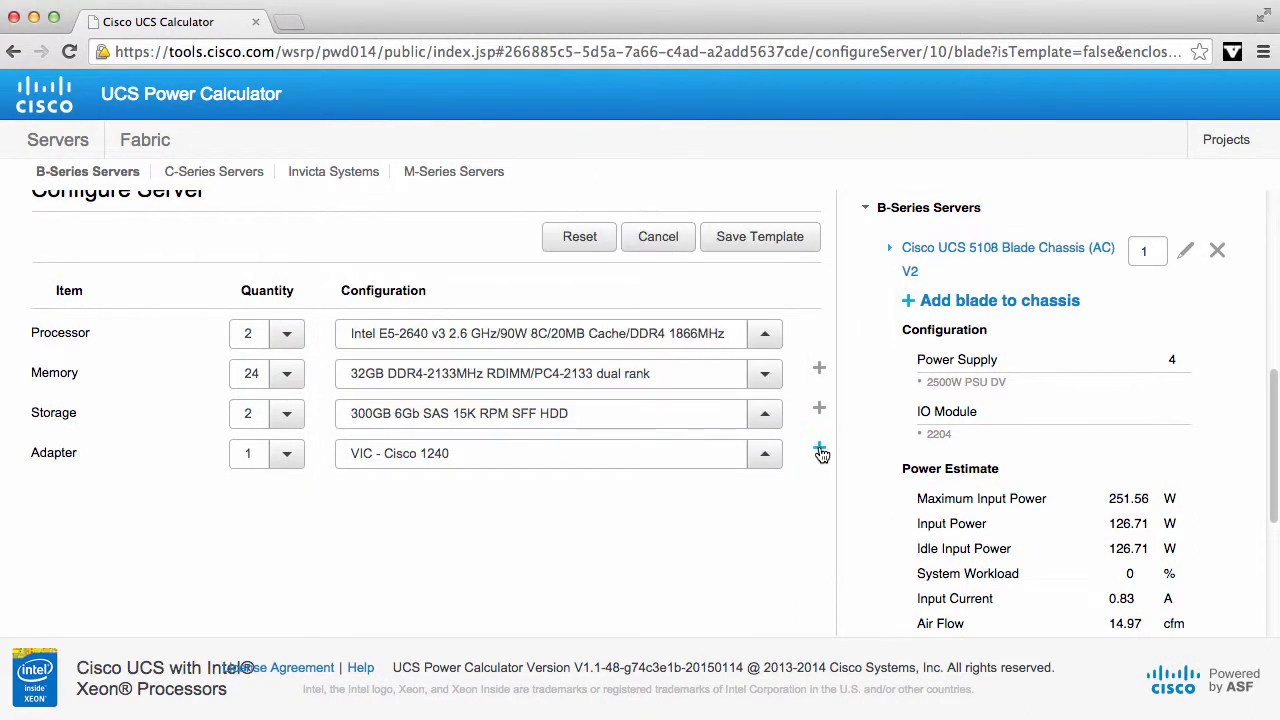
left_click(819, 448)
left_click(291, 456)
left_click(256, 426)
left_click(763, 458)
left_click(531, 630)
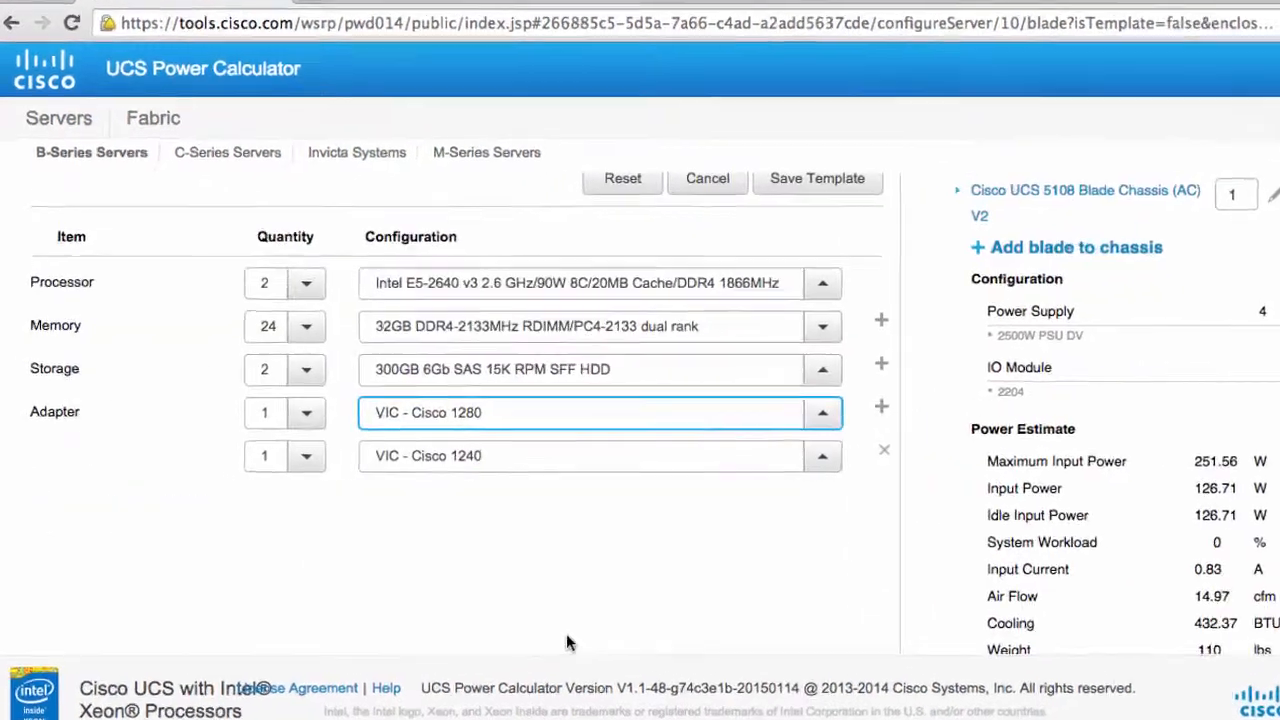
Raise the system workload factor to 70% and save the blade configuration as a template named "Hypervisor".
left_click_drag(326, 149, 463, 158)
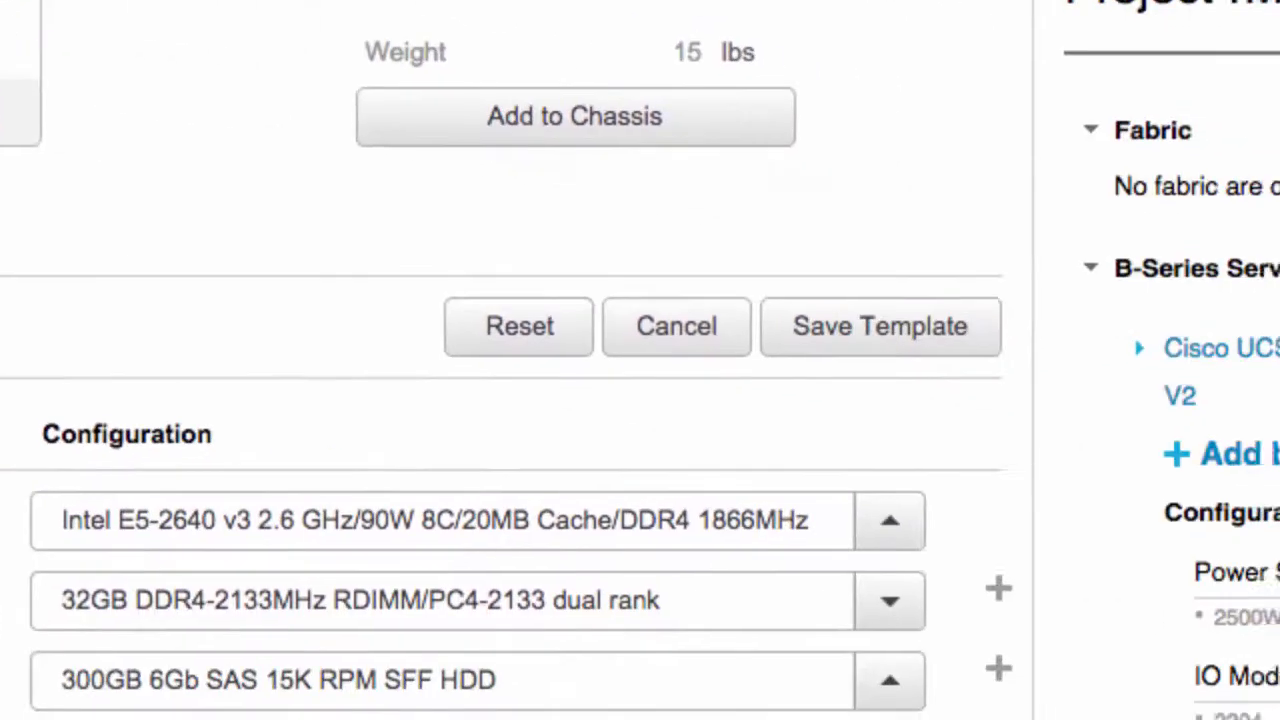
left_click(880, 341)
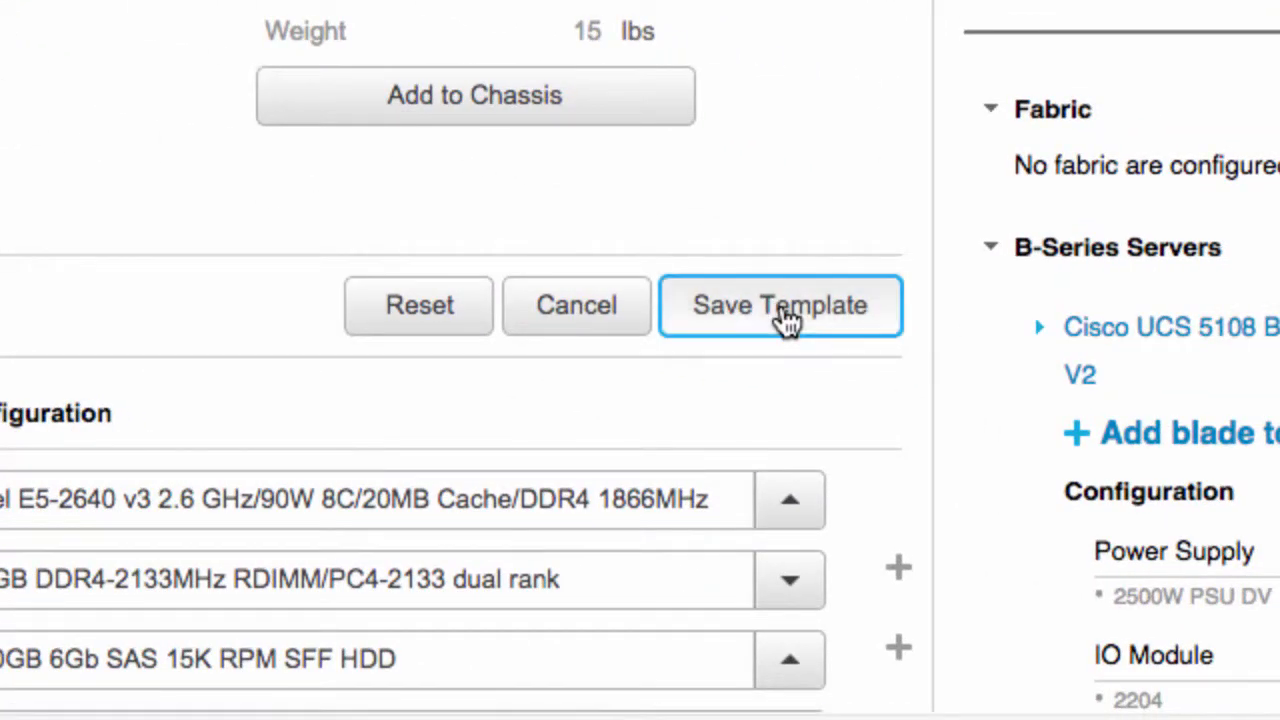
left_click(775, 496)
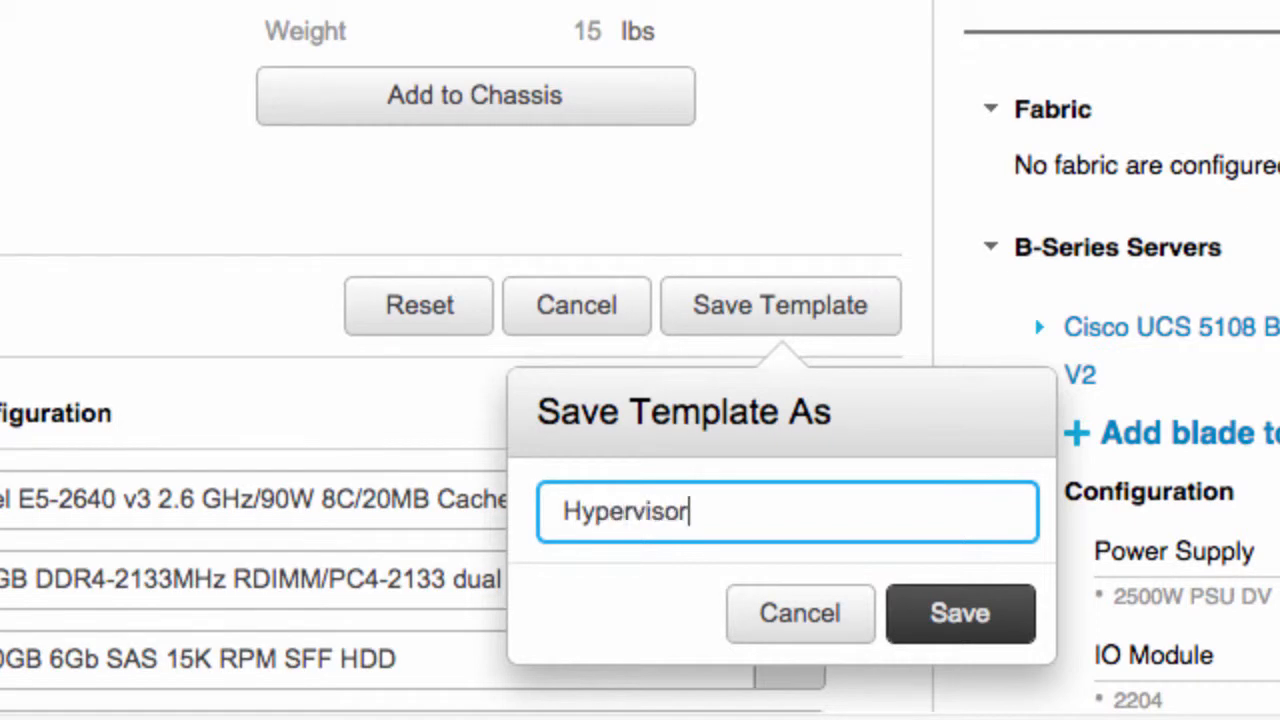
left_click(960, 614)
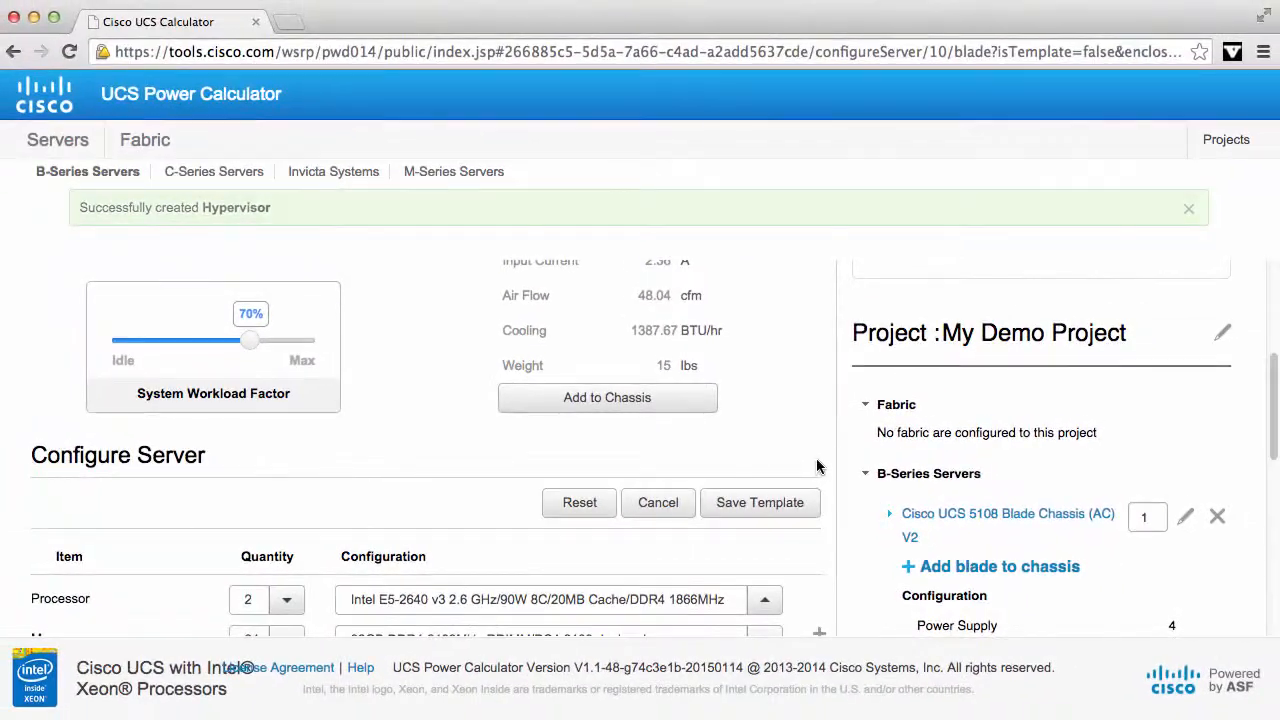
Discard the open blade configuration and add one blade each from the Exchange and Hypervisor templates to the chassis.
left_click(656, 504)
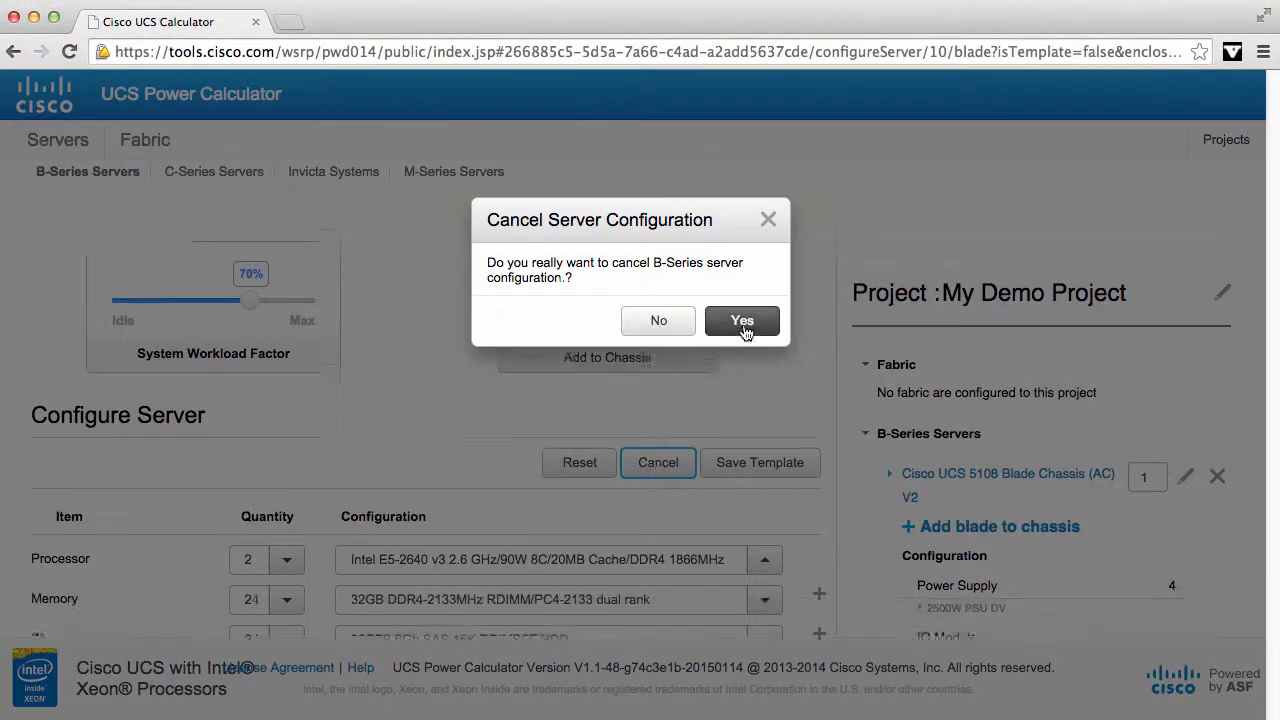
left_click(742, 322)
left_click(997, 476)
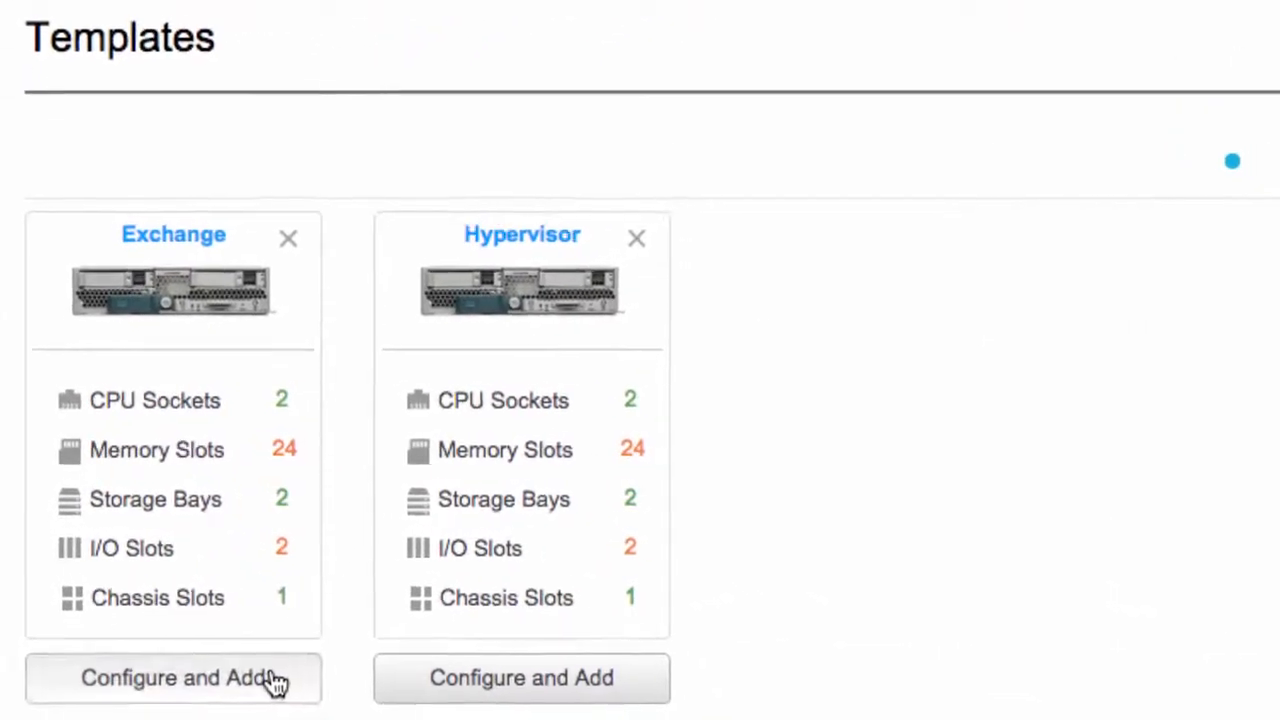
left_click(263, 668)
left_click(692, 644)
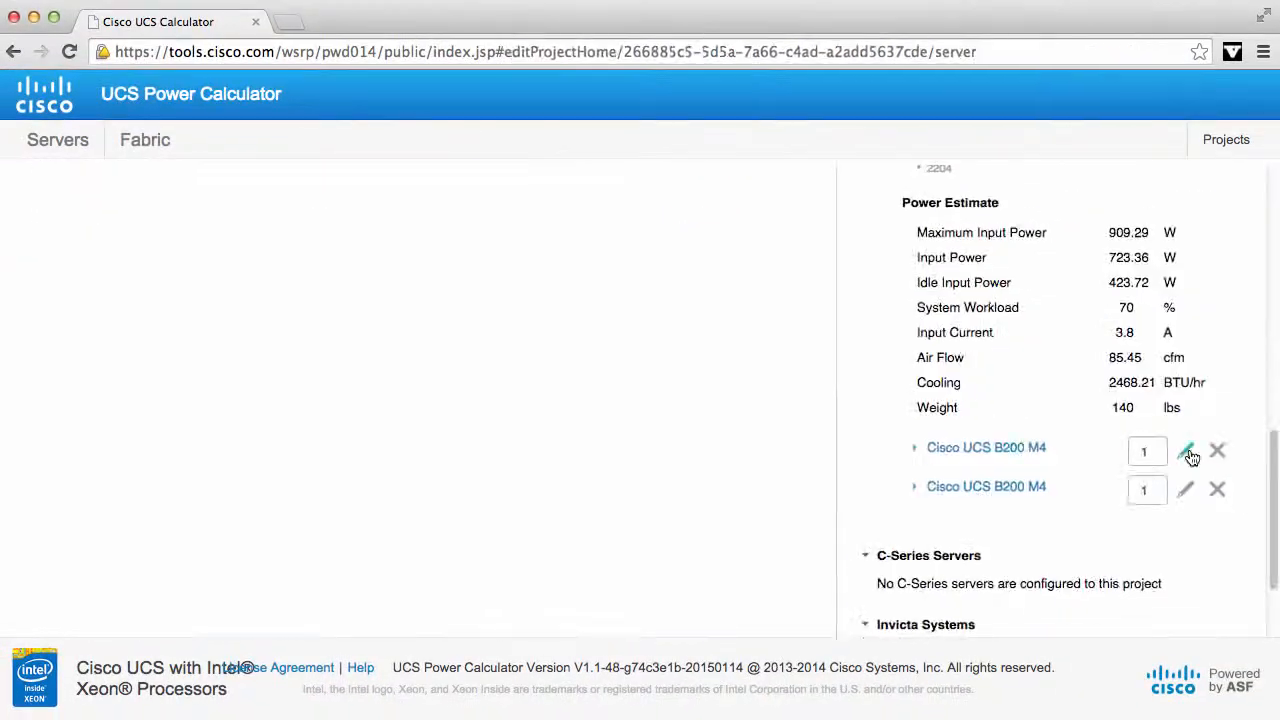
Set the quantity of both B200 M4 blade entries to 4 and rename the first "Exchange" and the second "Hypervisor".
double_click(1138, 499)
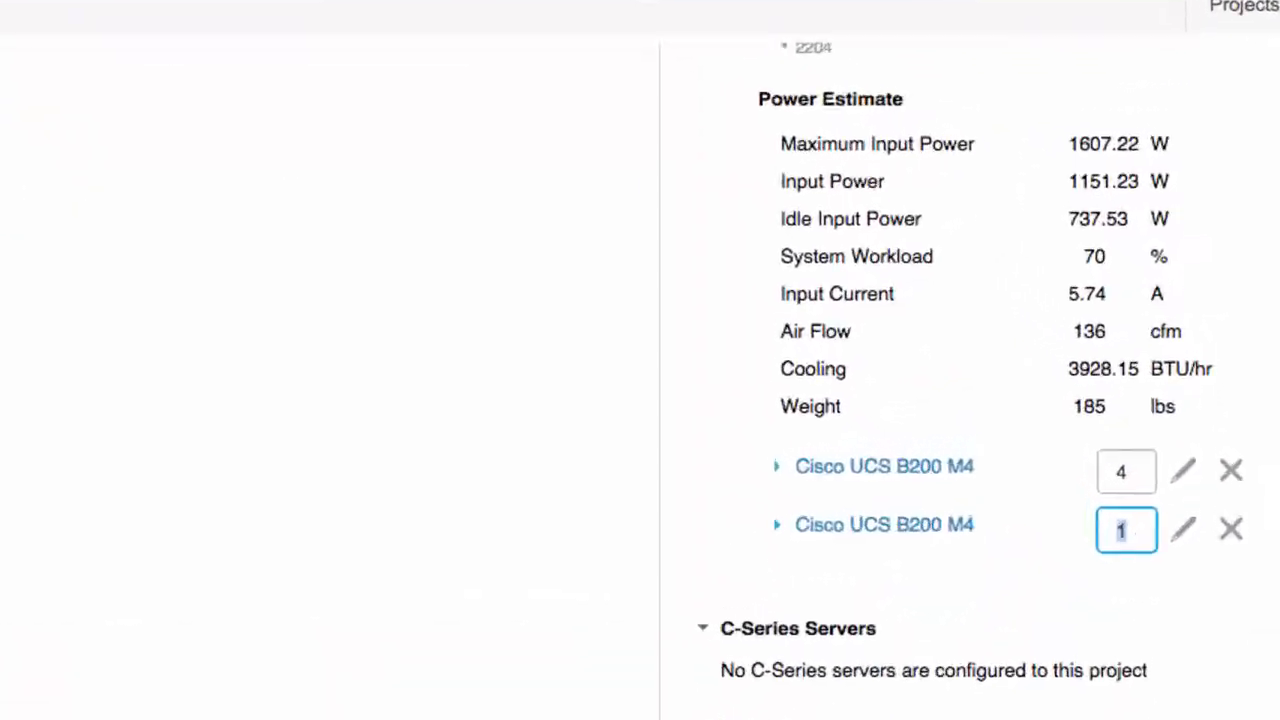
type("4")
left_click(1183, 530)
left_click_drag(1000, 524, 833, 522)
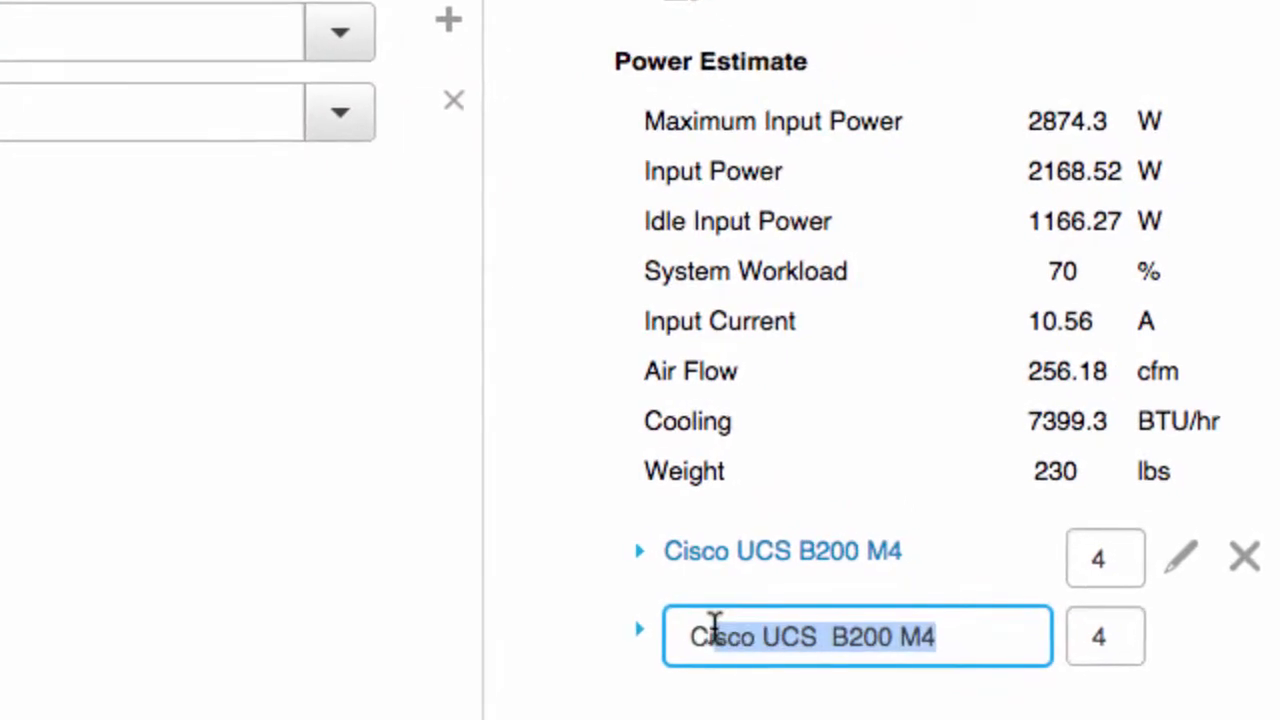
type("Hyper")
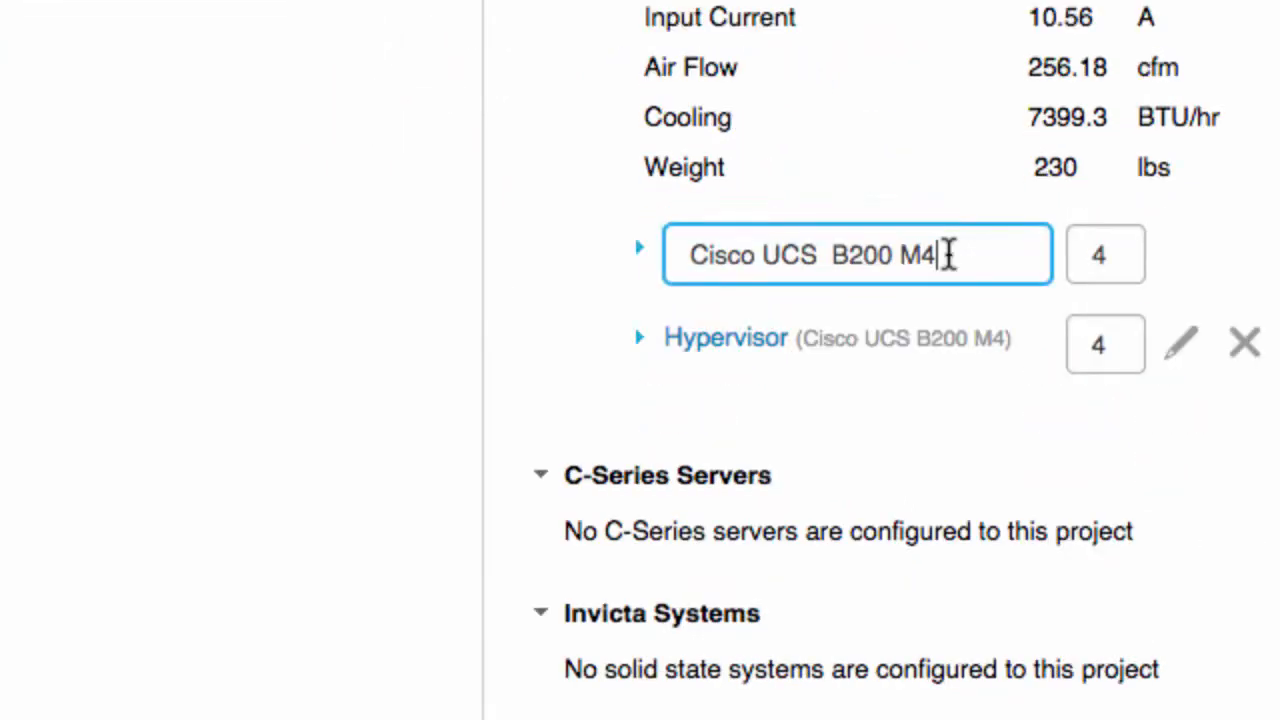
left_click_drag(948, 254, 705, 243)
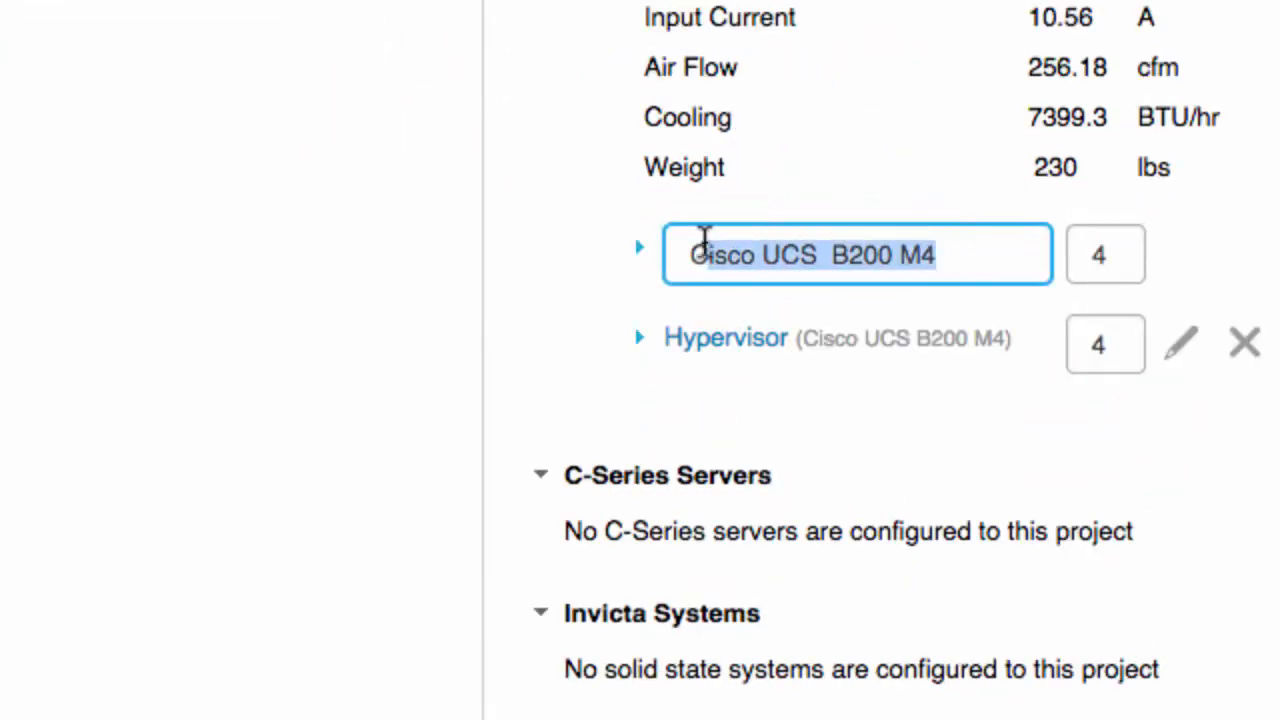
type("Exc")
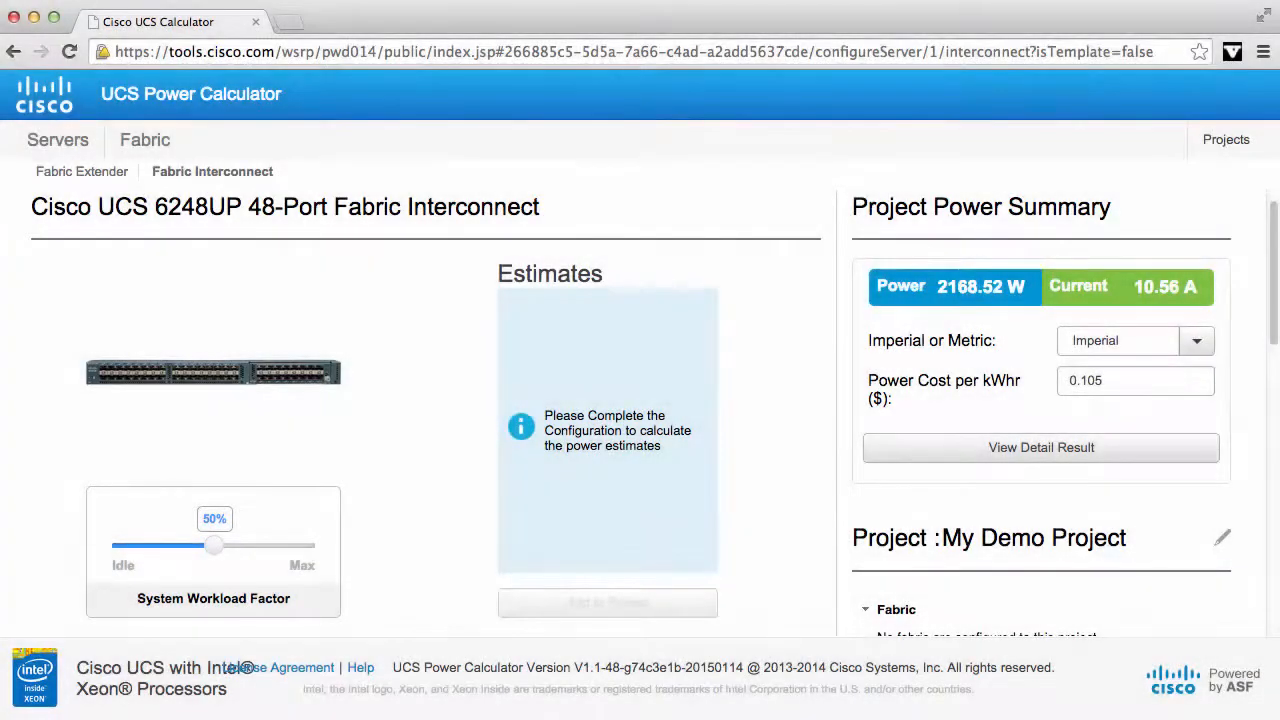
Set the 6248UP fabric interconnect's input voltage to 48 VDC and fit it with two 750W PSU -48VDC power supplies.
left_click_drag(1273, 310, 1277, 427)
left_click(522, 370)
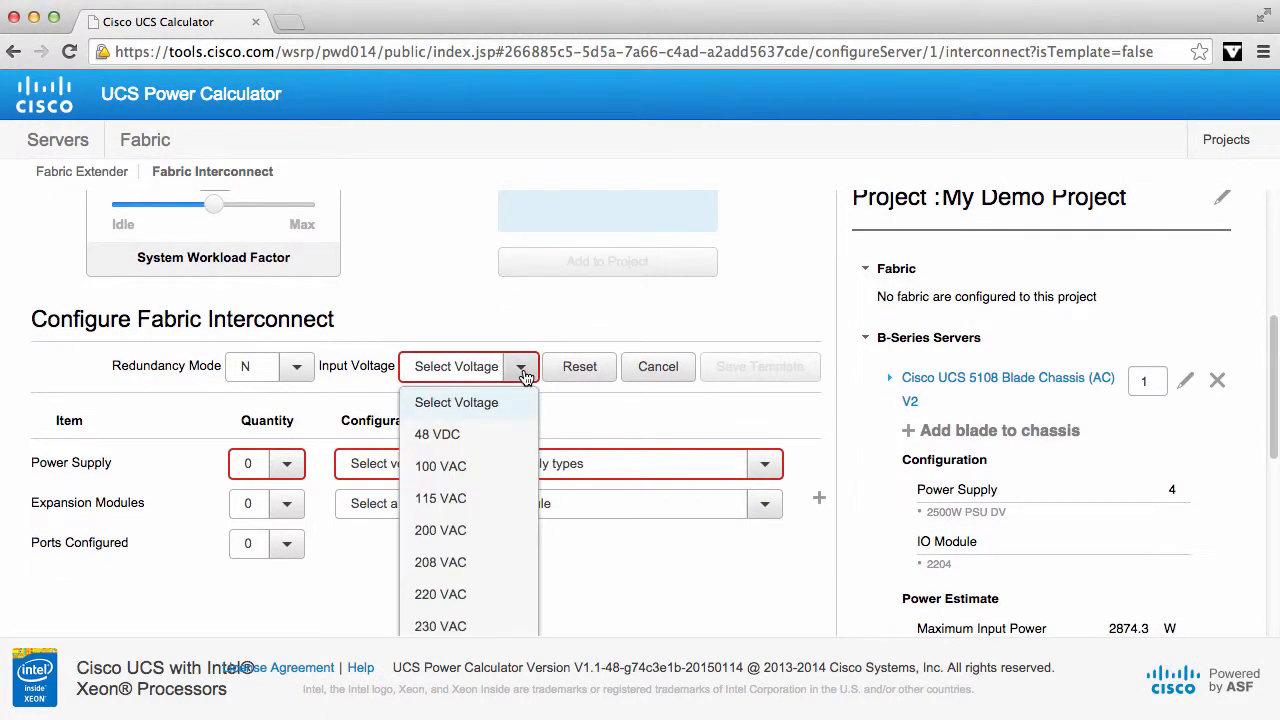
left_click(501, 436)
left_click(288, 466)
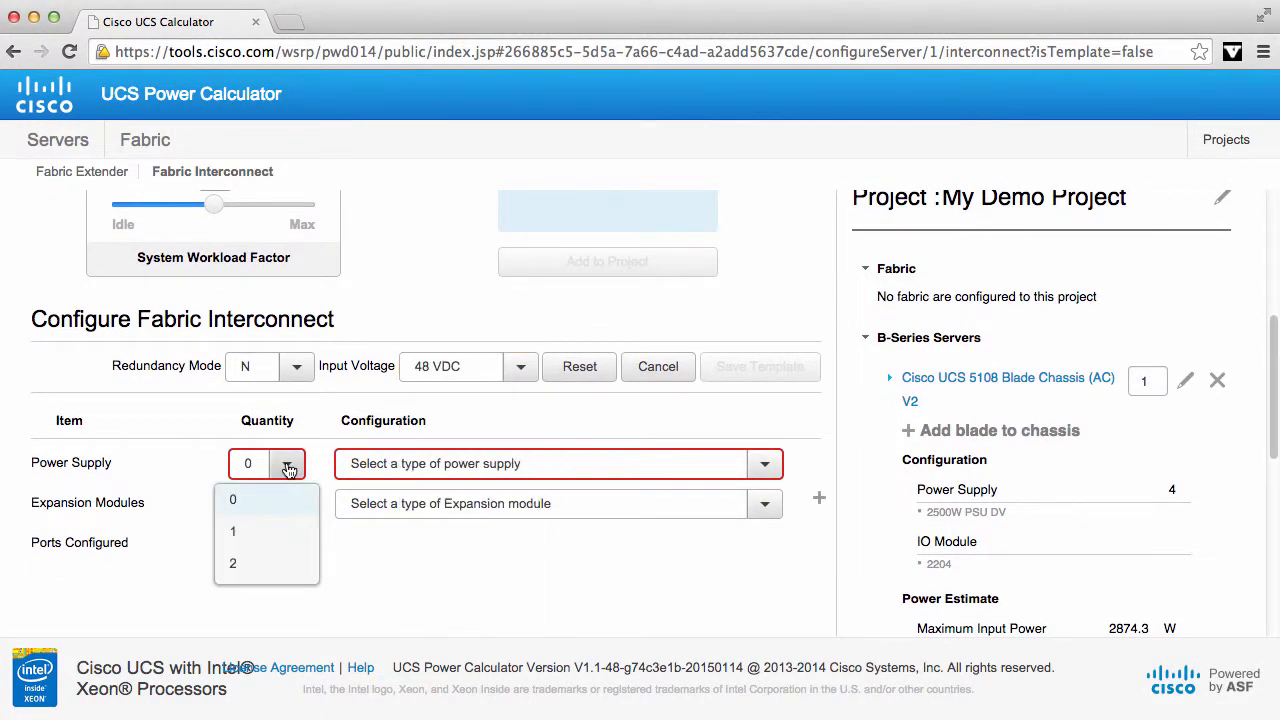
left_click(272, 563)
left_click(345, 467)
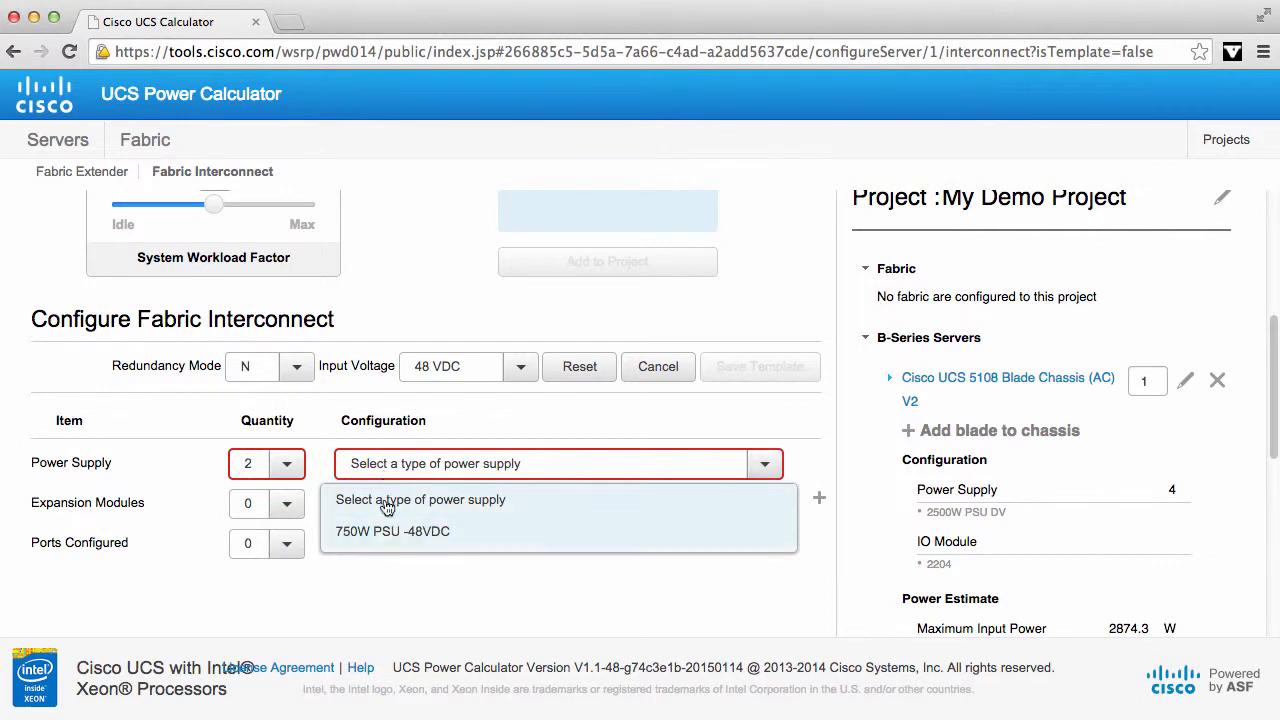
left_click(384, 535)
Equip the fabric interconnect with one UCS 6200 16-port Expansion Module and set its configured ports to 20.
left_click(286, 503)
left_click(276, 580)
left_click(372, 508)
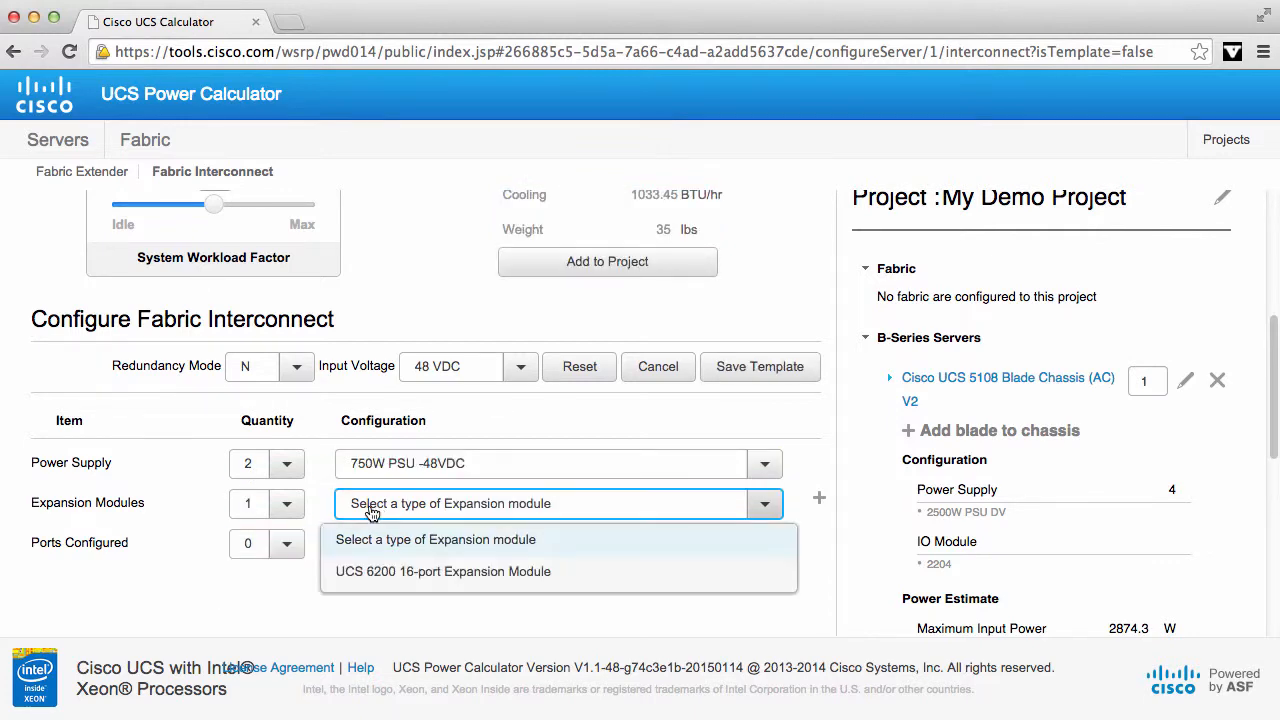
left_click(378, 572)
left_click(287, 543)
left_click_drag(304, 500, 303, 625)
left_click(262, 620)
Add the configured fabric interconnect to the project and set its quantity to 2.
scroll(600, 420, "up", 3)
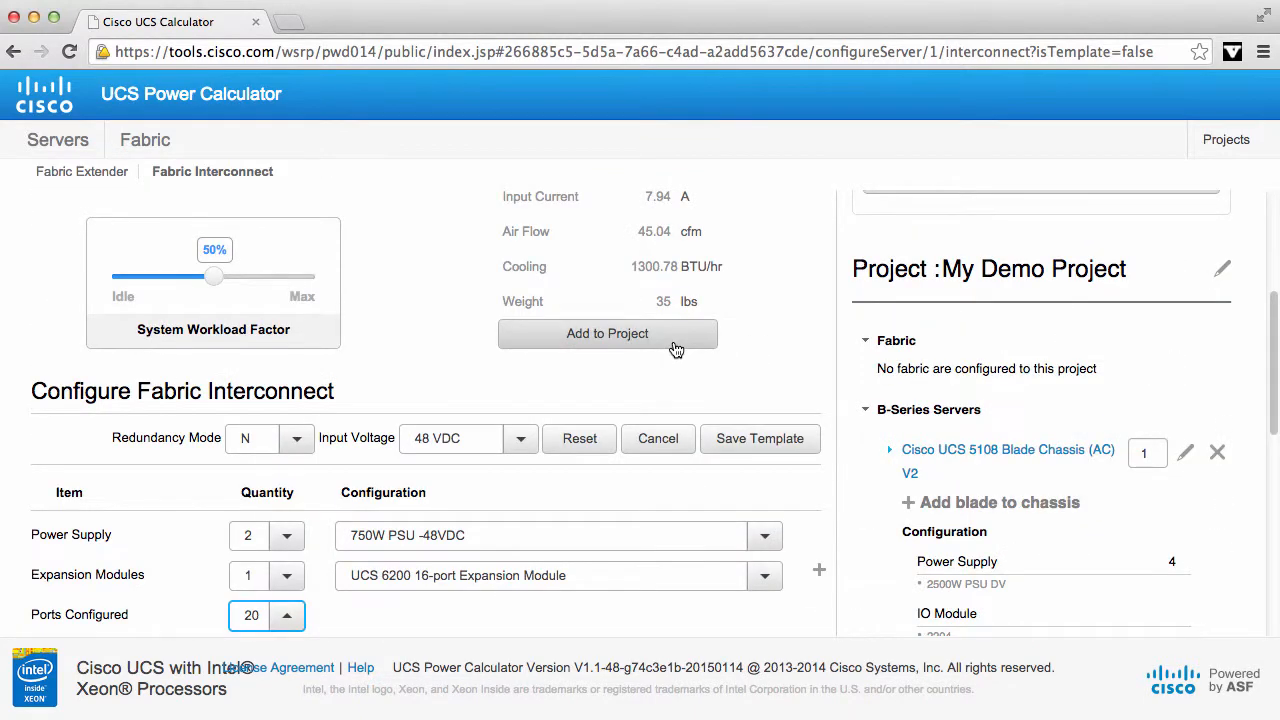
left_click(674, 342)
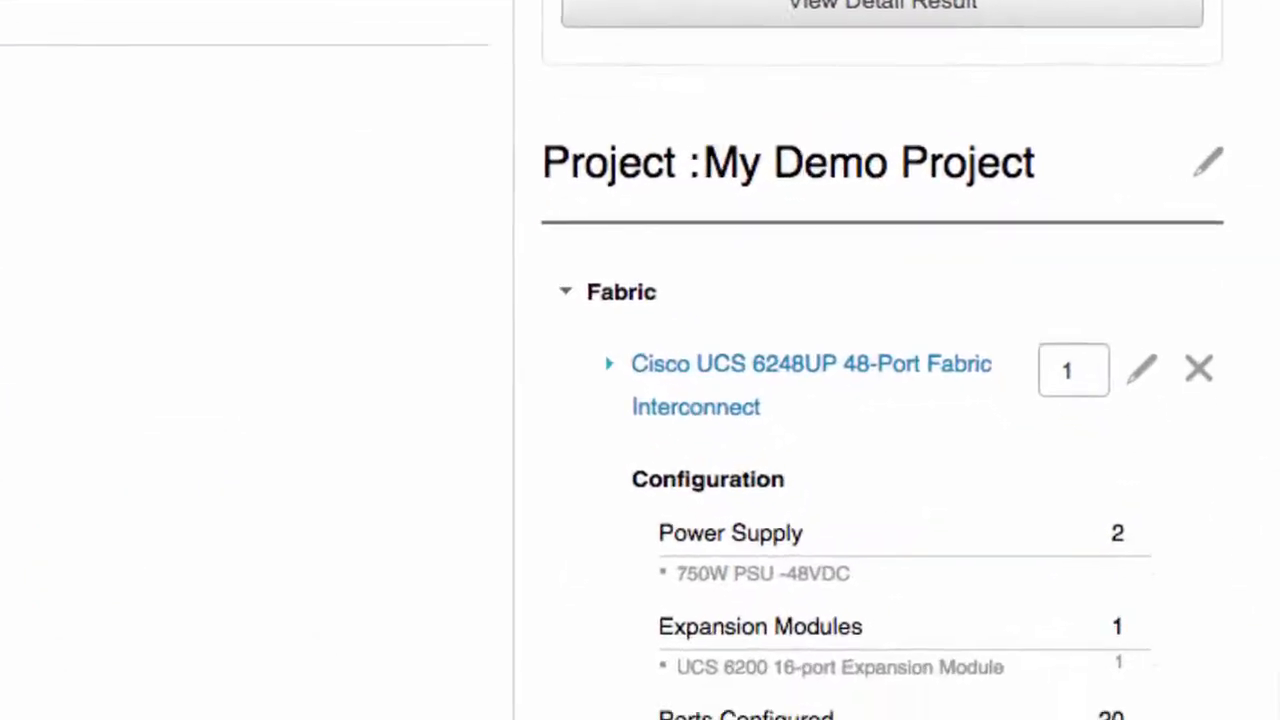
double_click(1040, 298)
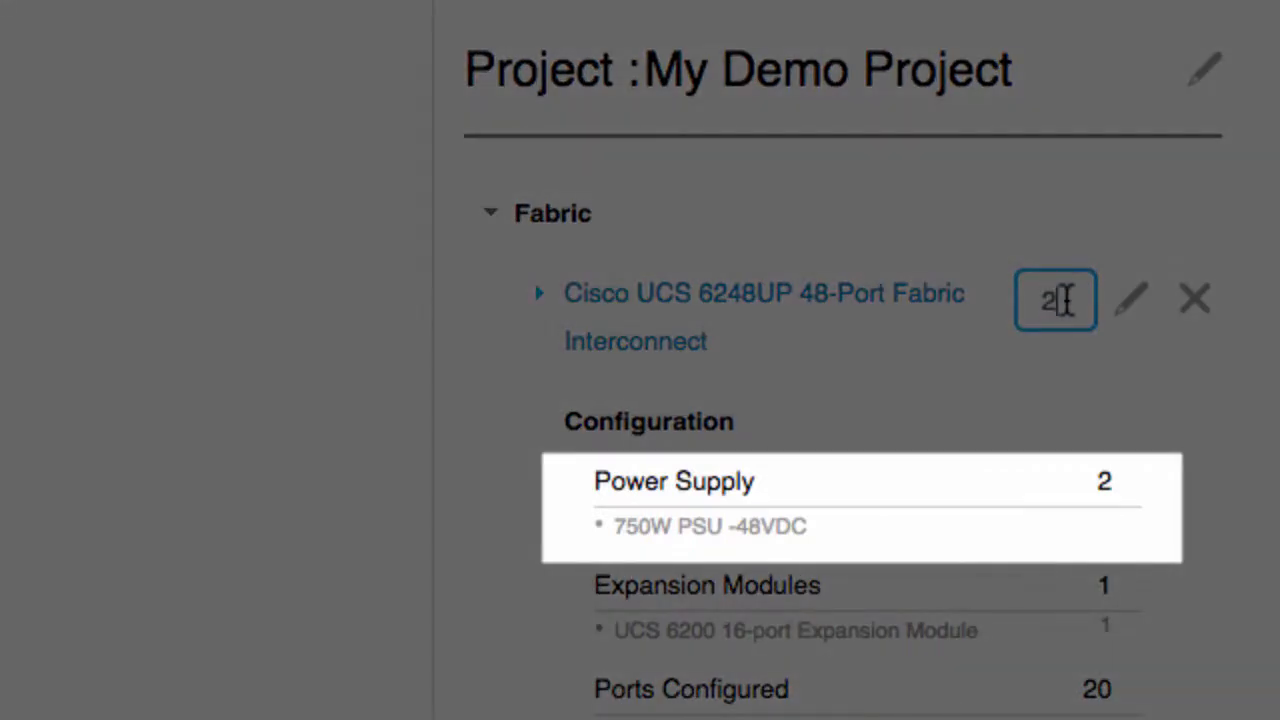
type("2")
left_click(1203, 369)
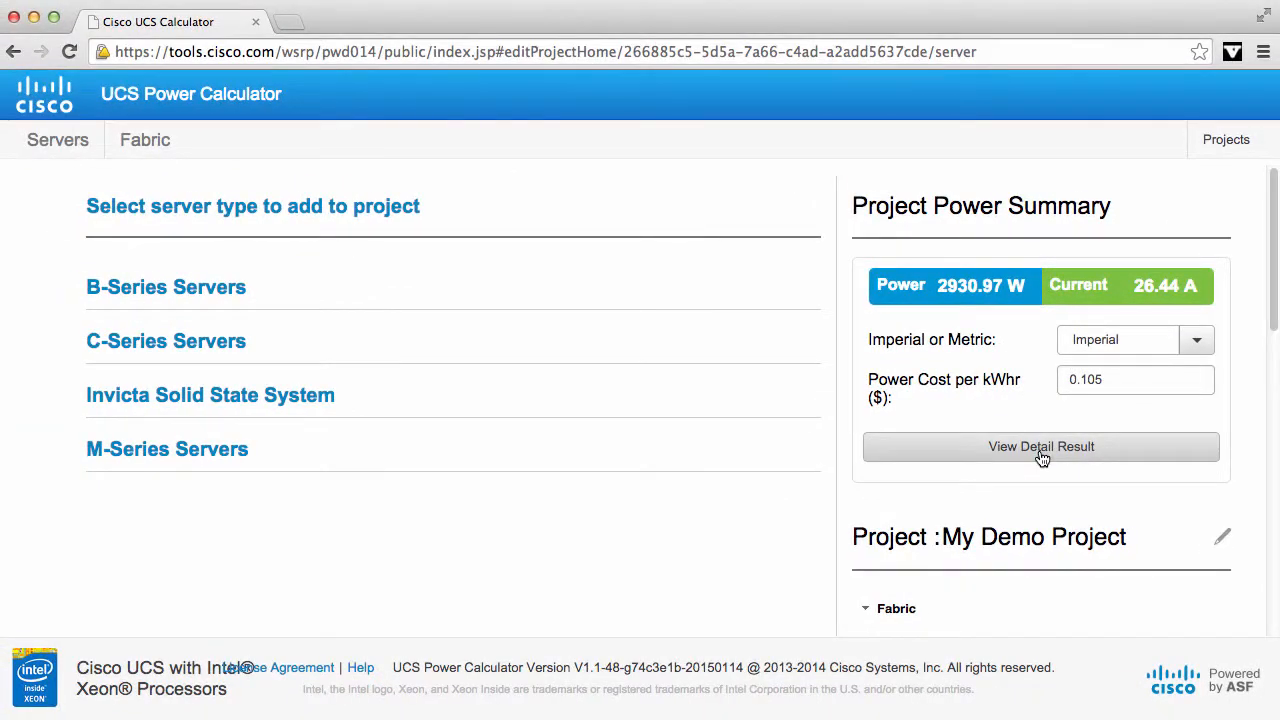
Review the project's detailed power results and the fabric interconnect's component details, and return to editing the project.
left_click(1041, 451)
scroll(1273, 420, "down", 10)
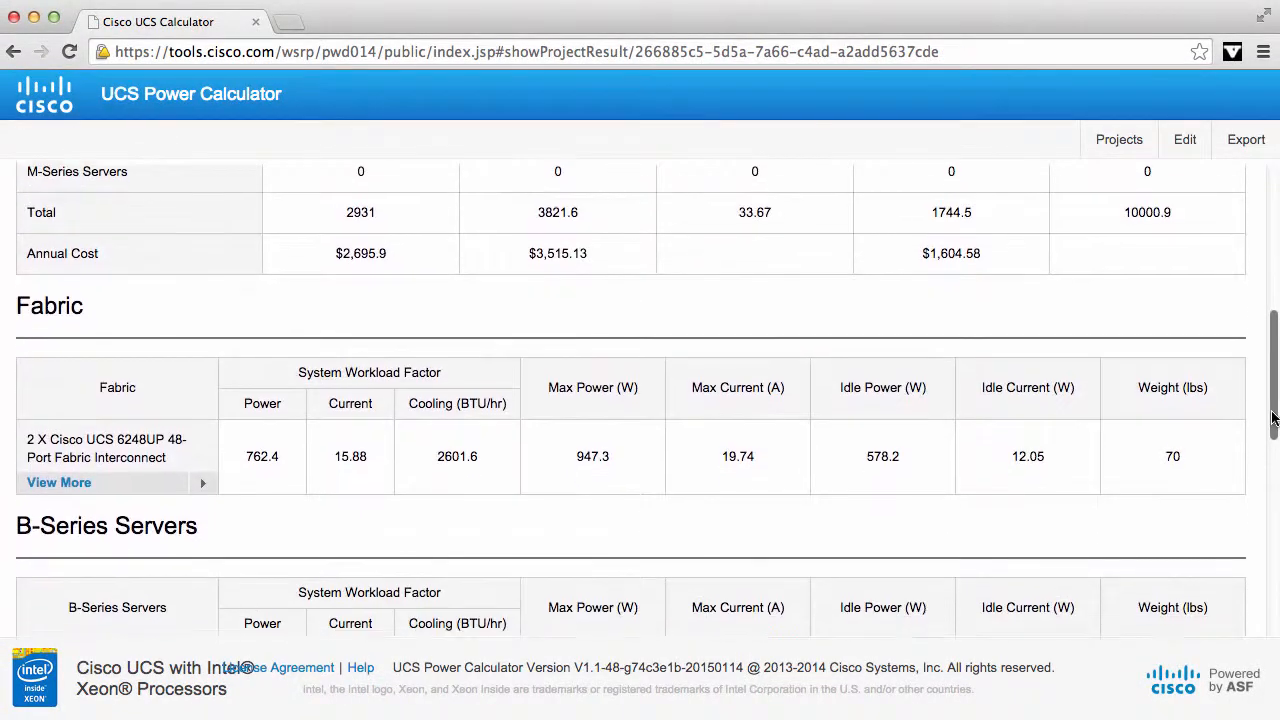
left_click_drag(1273, 420, 1273, 457)
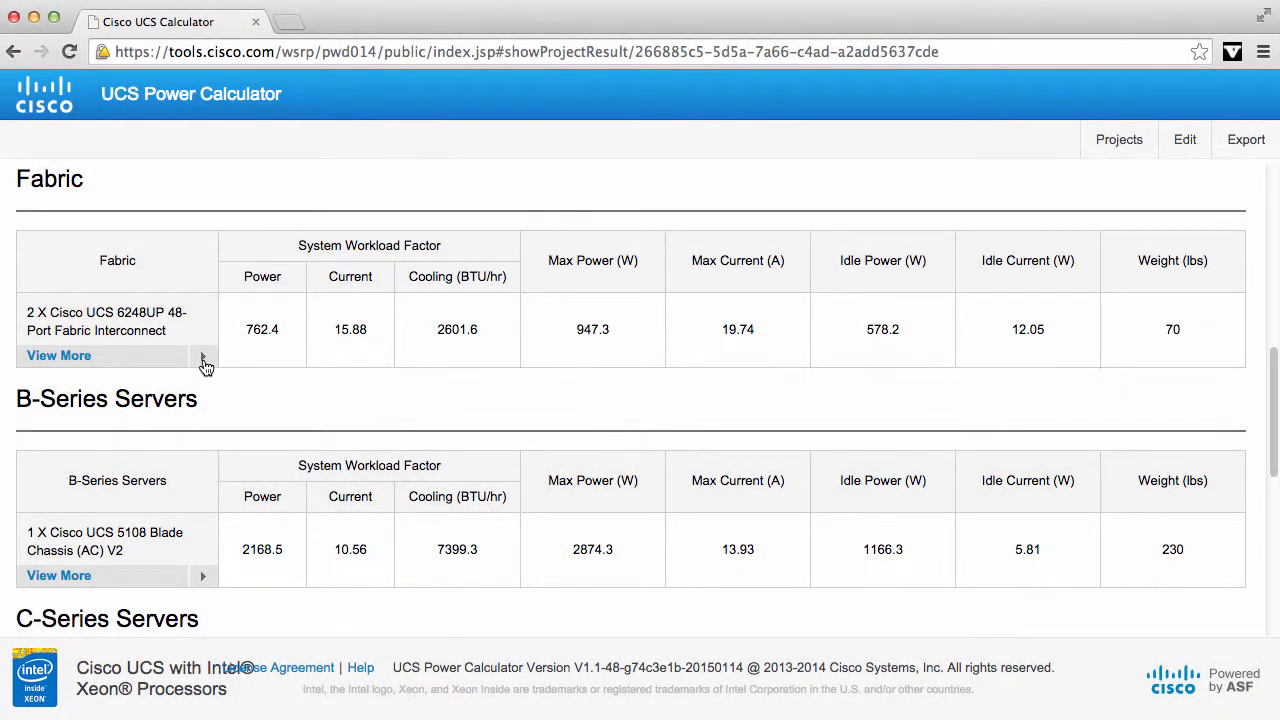
left_click(203, 358)
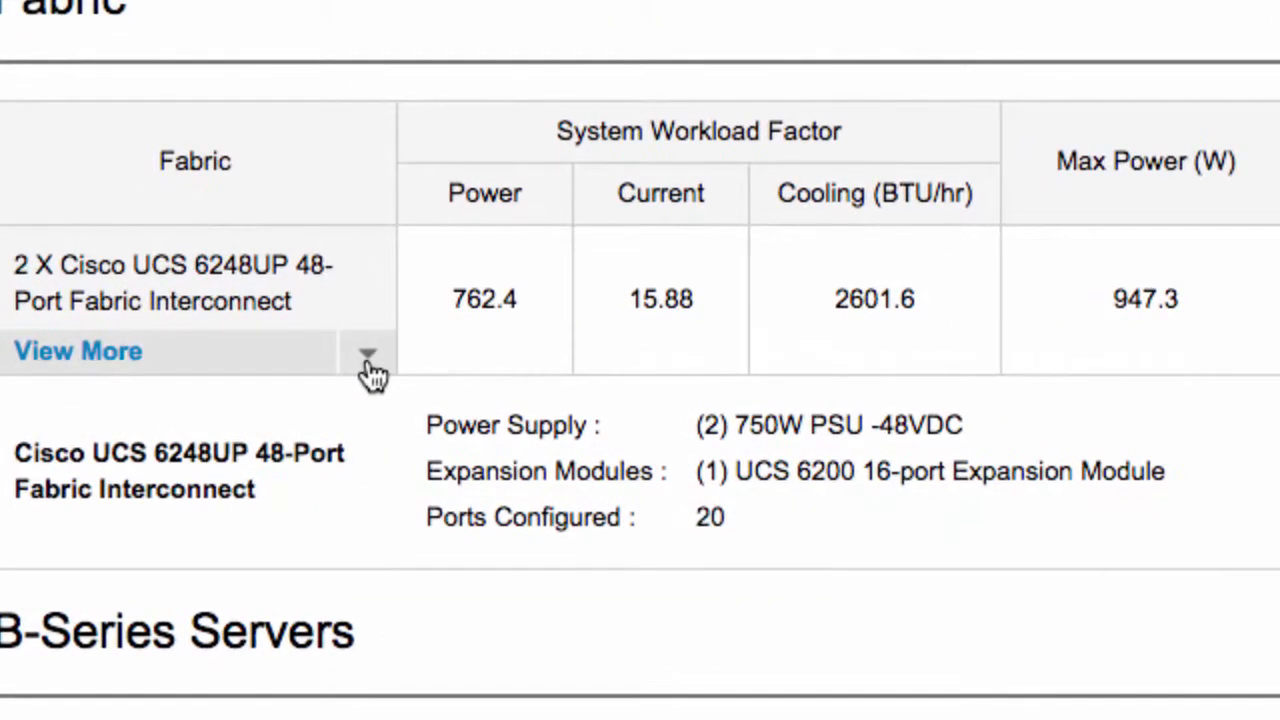
left_click(368, 362)
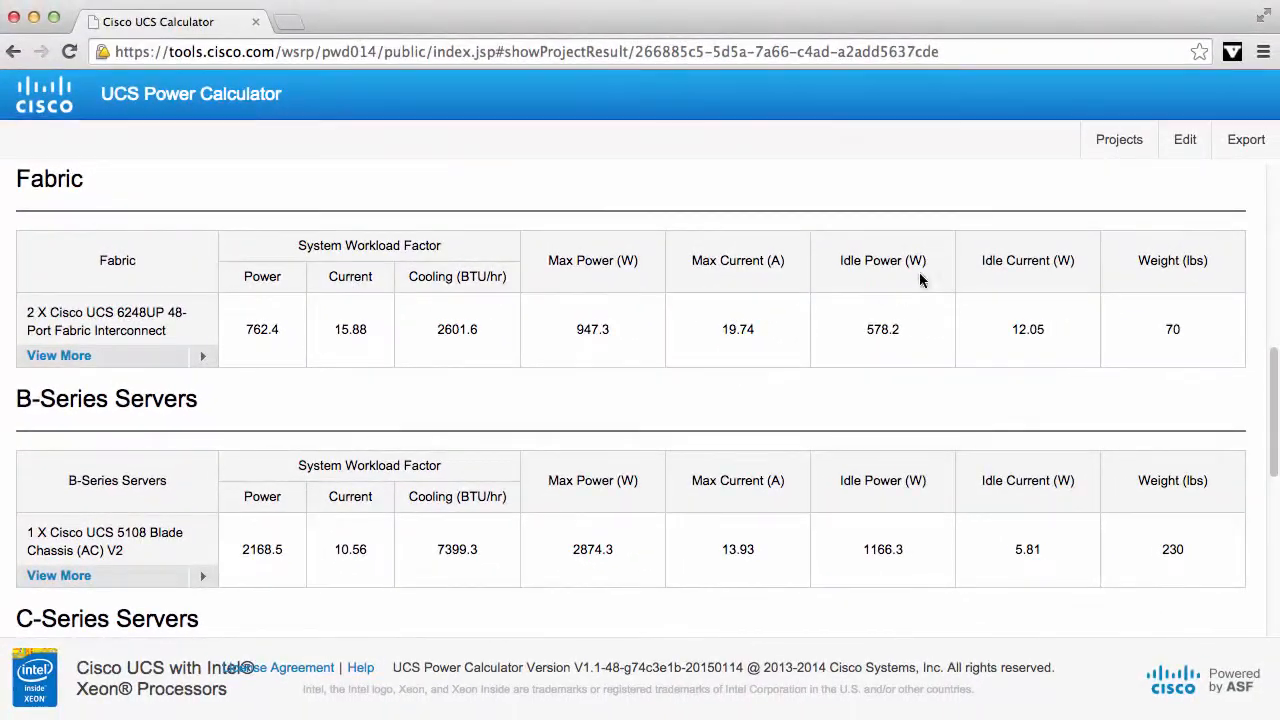
left_click(1184, 141)
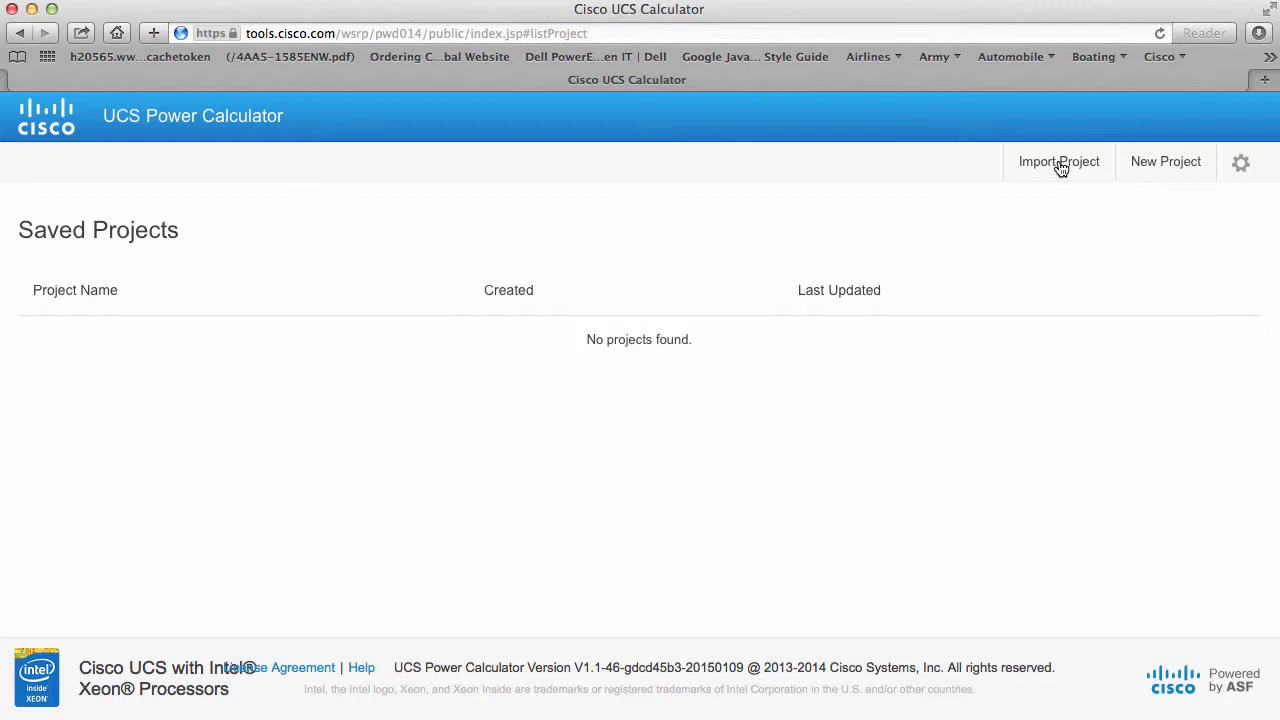
Import the project file "My Demo Project.prj" from Downloads into the saved projects.
left_click(1061, 166)
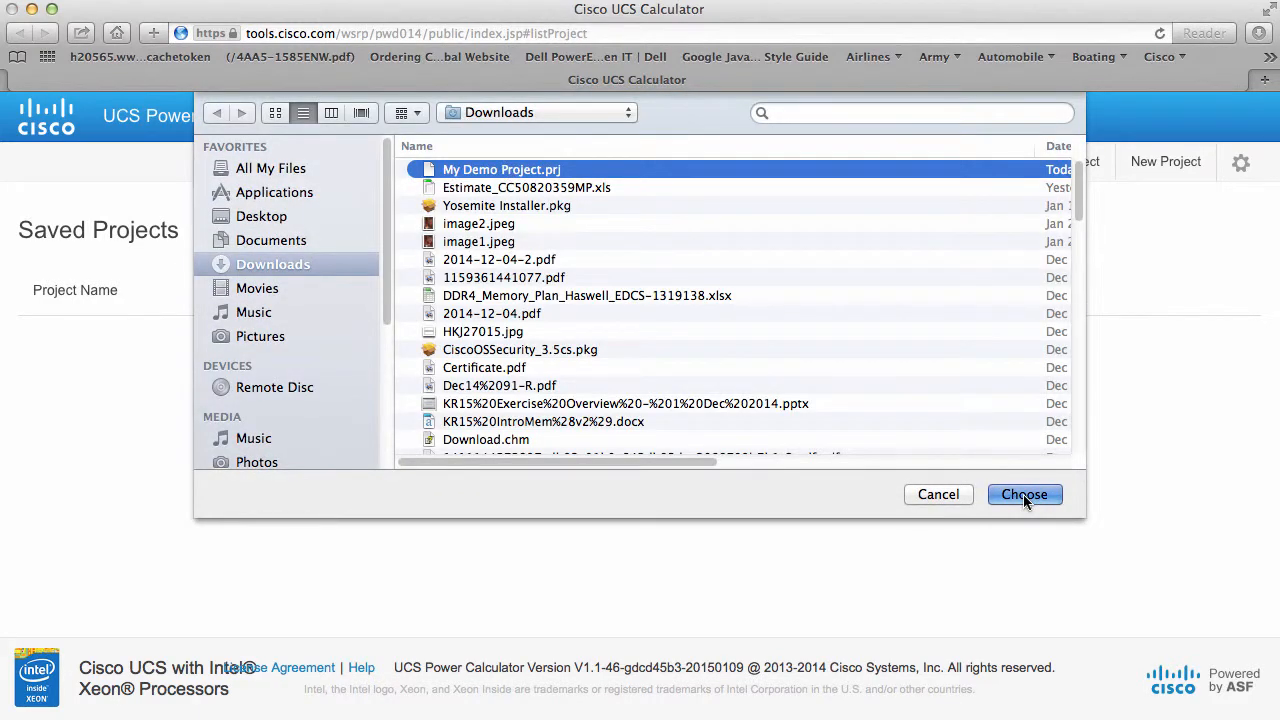
left_click(1023, 494)
left_click(740, 347)
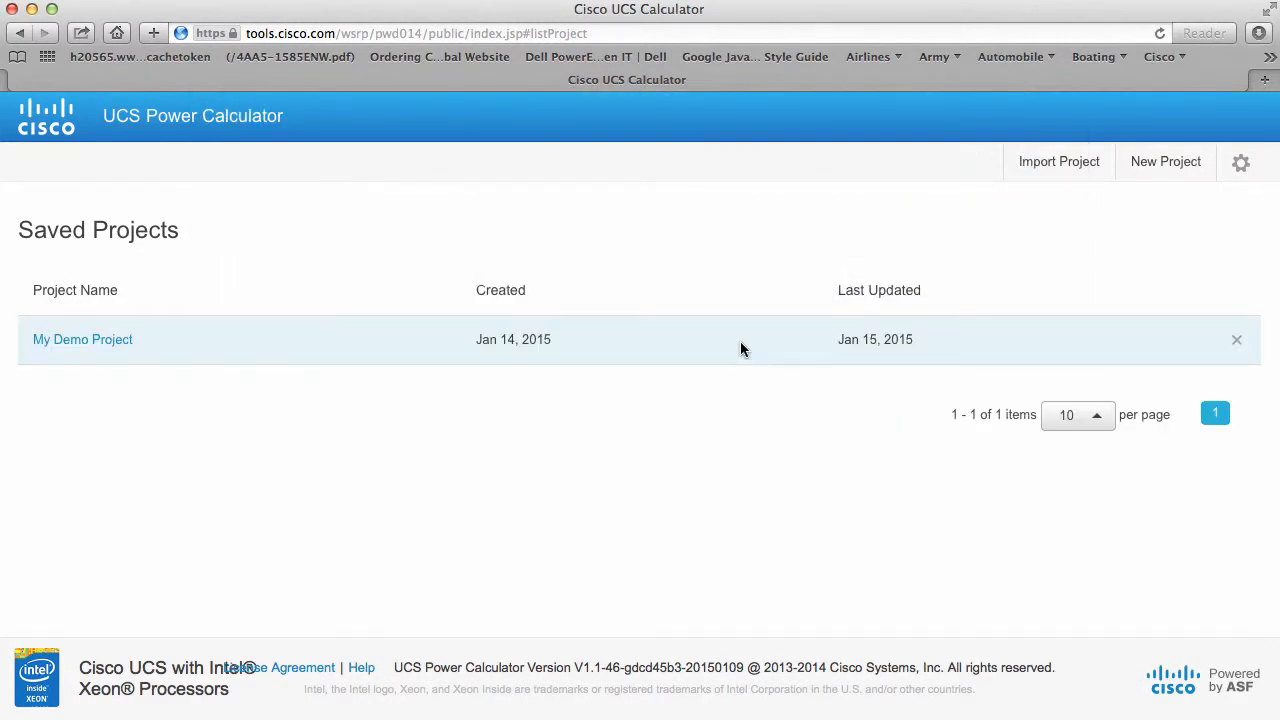
Open the imported My Demo Project for editing and inspect its chassis power estimate and blade entries.
left_click(93, 343)
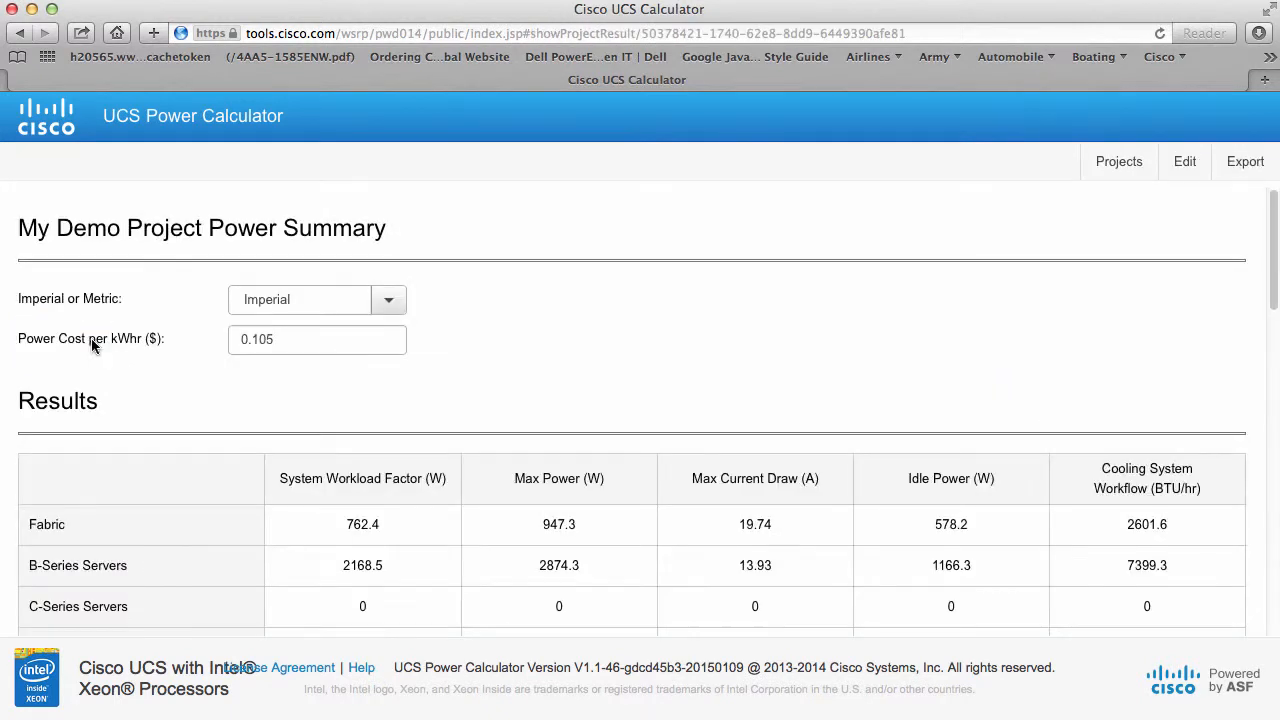
left_click(1185, 162)
scroll(1270, 252, "down", 2)
left_click_drag(1270, 252, 1268, 529)
left_click(891, 372)
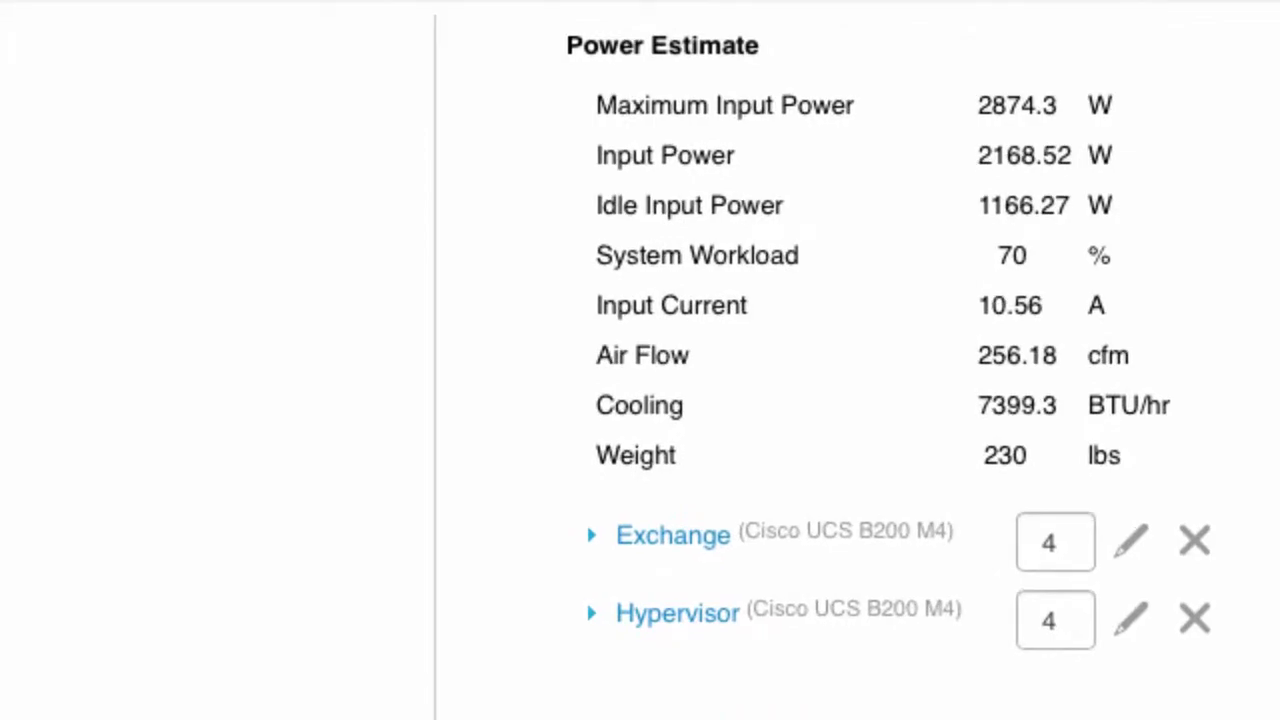